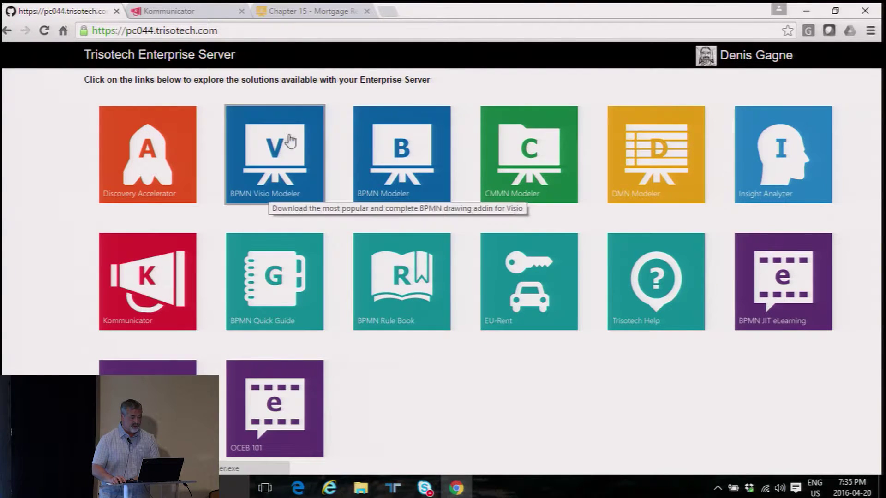
Fit the Customer Support diagram to show all its lanes, then open the case linked to Road Side Assistance.
{"action": "left_click", "coordinate": [171, 13]}
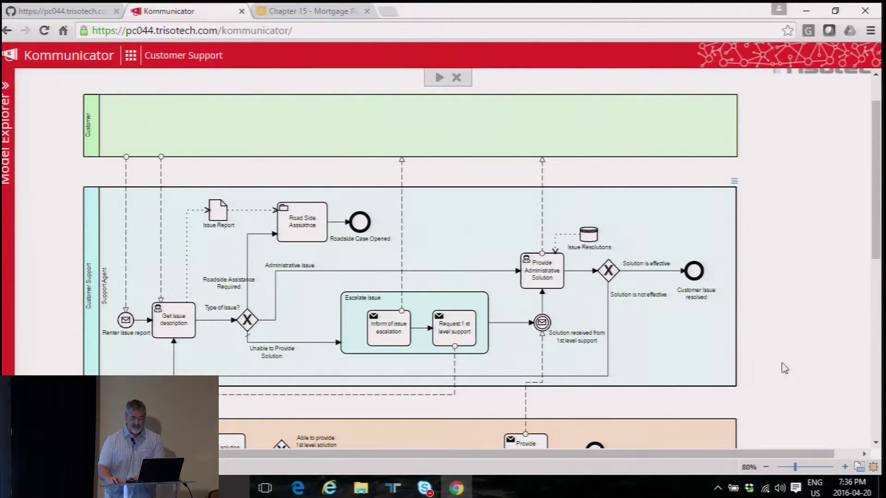
{"action": "left_click", "coordinate": [873, 467]}
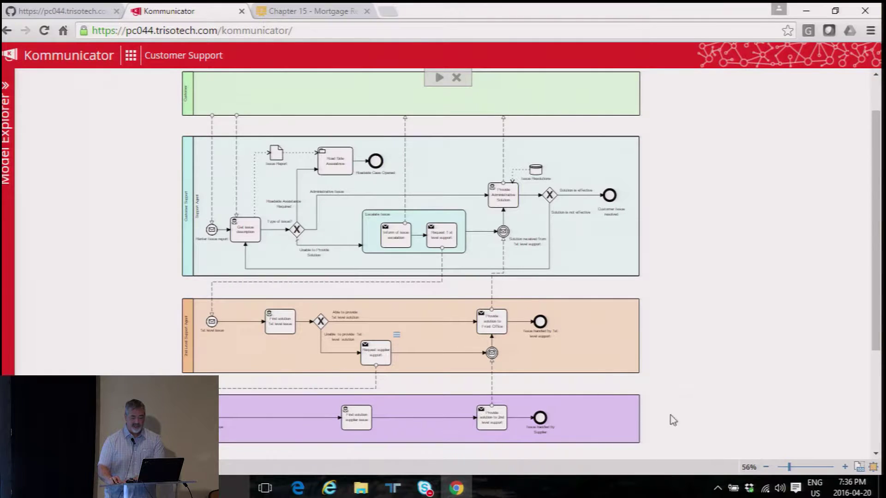
{"action": "left_click_drag", "start_coordinate": [788, 467], "coordinate": [786, 466]}
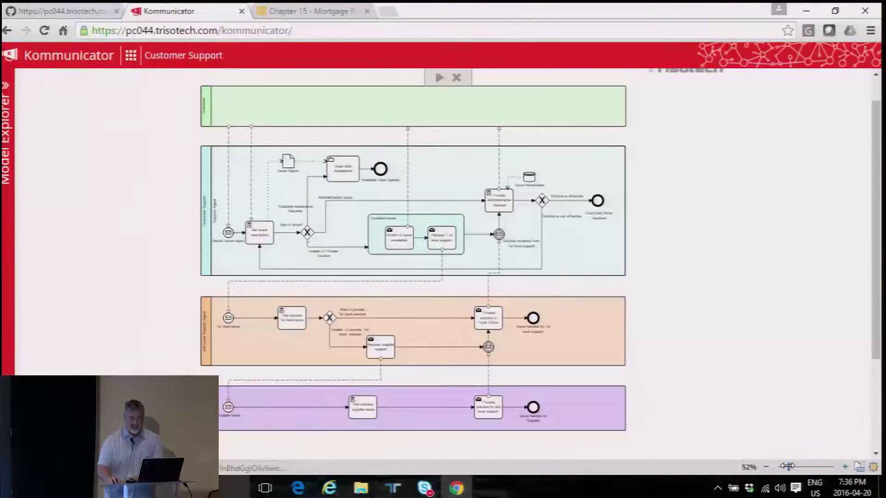
{"action": "scroll", "coordinate": [793, 334], "scroll_direction": "up", "scroll_amount": 5}
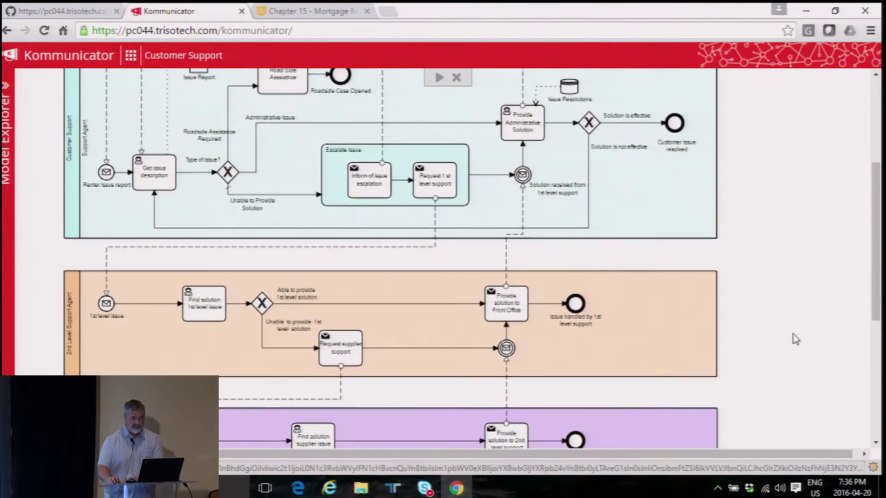
{"action": "scroll", "coordinate": [793, 334], "scroll_direction": "up", "scroll_amount": 3}
{"action": "scroll", "coordinate": [793, 334], "scroll_direction": "down", "scroll_amount": 1}
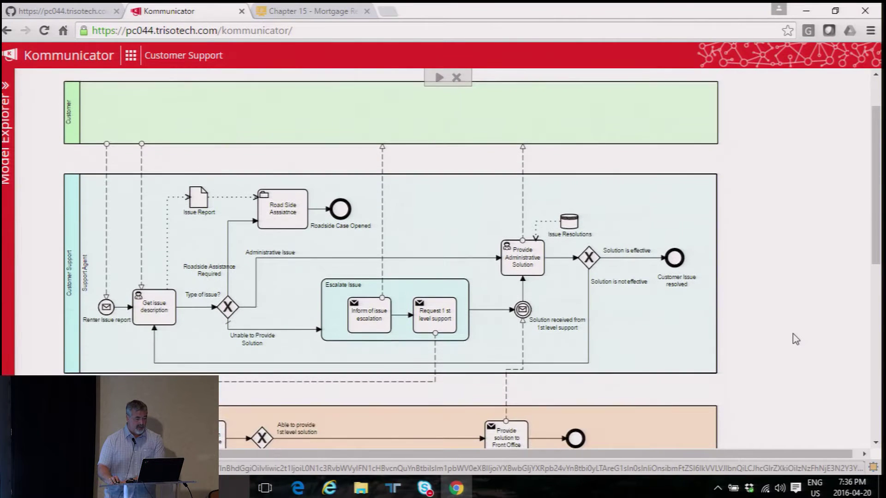
{"action": "left_click", "coordinate": [264, 202]}
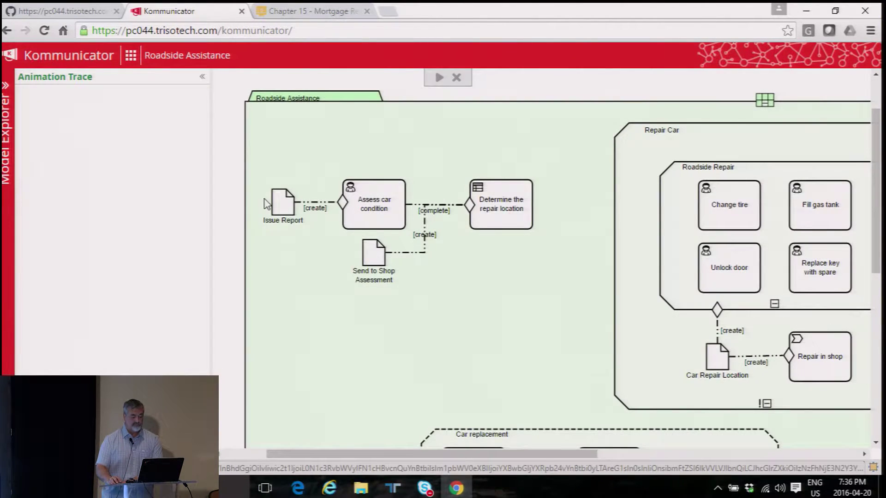
Fit the Roadside Assistance case in view and open the decision behind Calculate collision charges.
{"action": "left_click", "coordinate": [873, 467]}
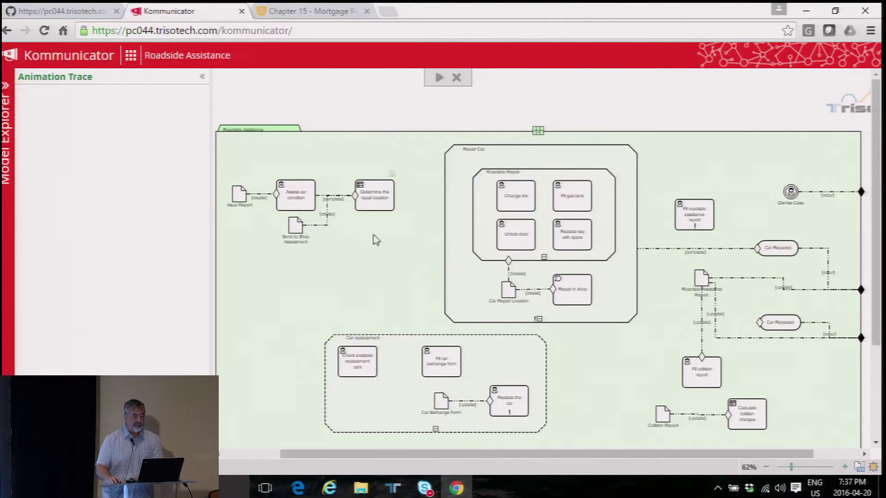
{"action": "scroll", "coordinate": [364, 264], "scroll_direction": "down", "scroll_amount": 2}
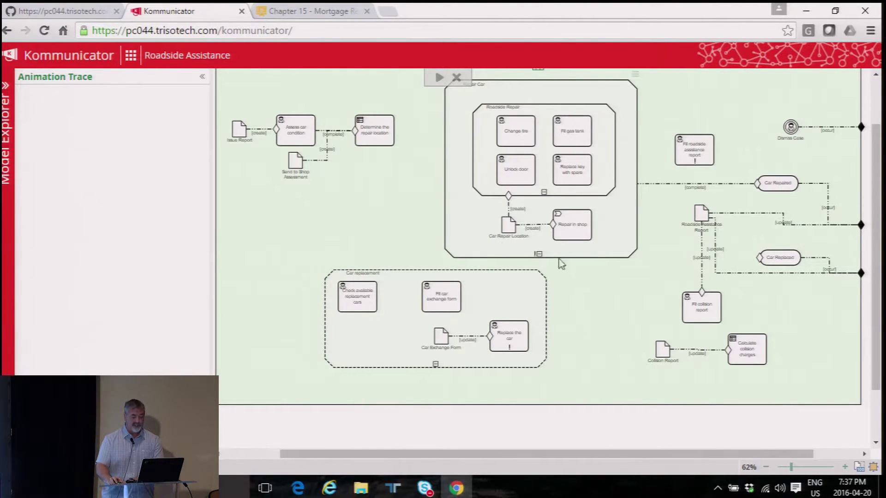
{"action": "left_click", "coordinate": [733, 343]}
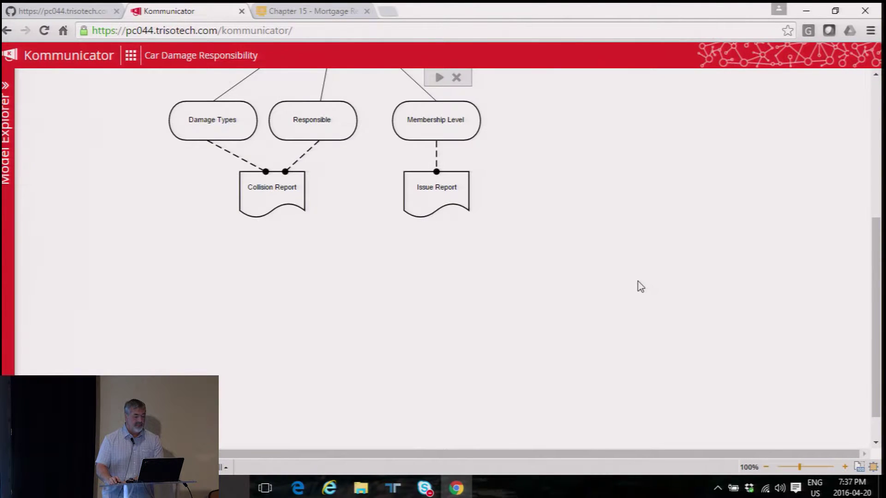
Show the Car Damage Responsibility decision table, then step back through the case to the Customer Support process.
{"action": "scroll", "coordinate": [640, 286], "scroll_direction": "up", "scroll_amount": 3}
{"action": "scroll", "coordinate": [640, 286], "scroll_direction": "up", "scroll_amount": 2}
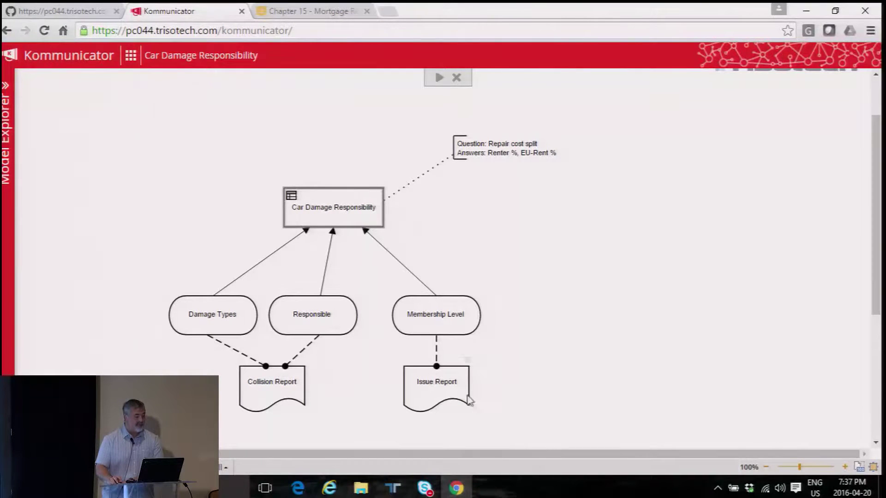
{"action": "left_click", "coordinate": [291, 197]}
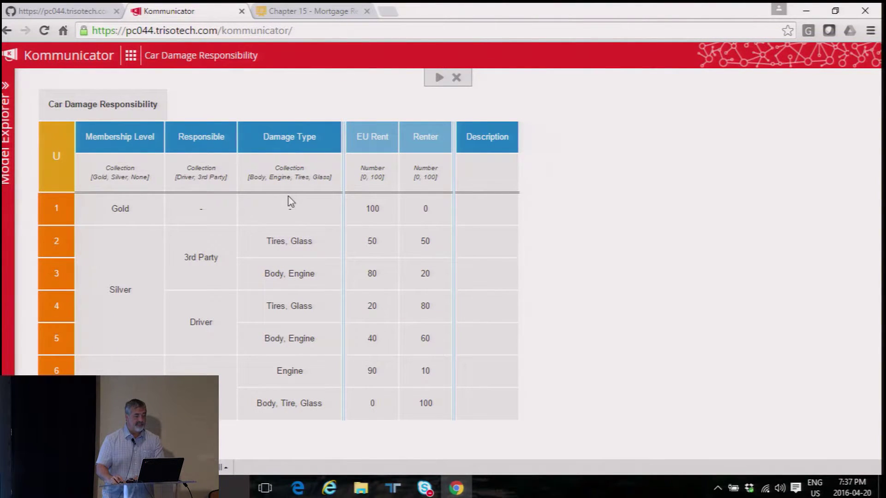
{"action": "left_click", "coordinate": [456, 79]}
{"action": "left_click", "coordinate": [456, 79]}
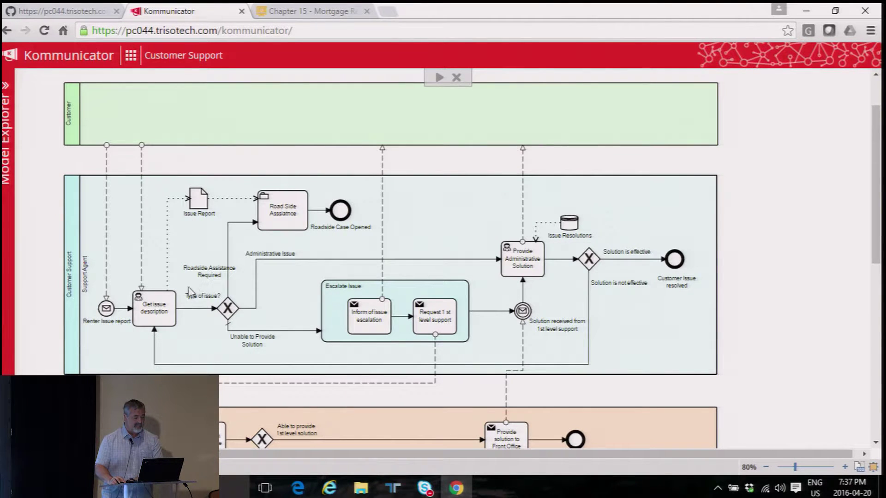
Open Get issue description's details, preview its Issue Report attachment, and expand its semantic links.
{"action": "left_click", "coordinate": [171, 289]}
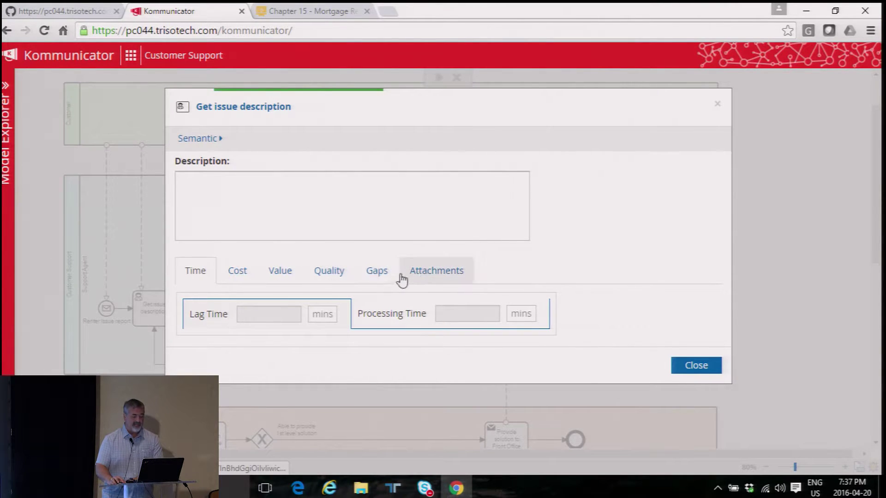
{"action": "left_click", "coordinate": [421, 279]}
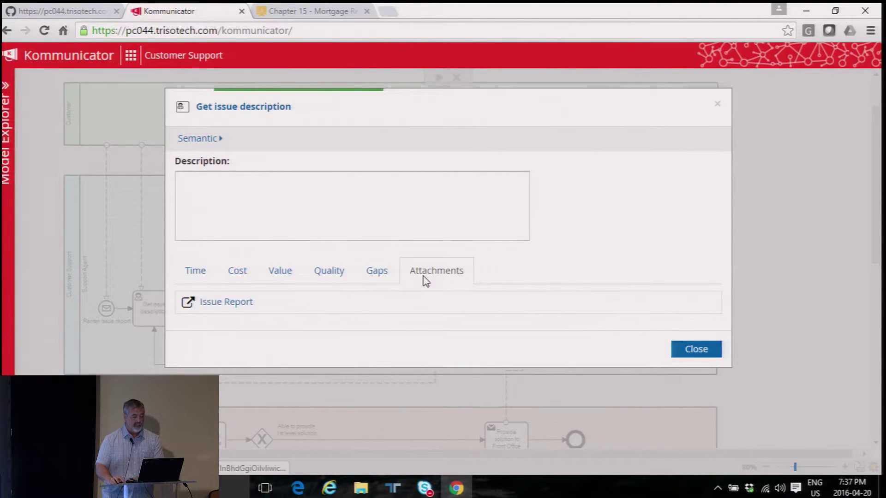
{"action": "left_click", "coordinate": [238, 304]}
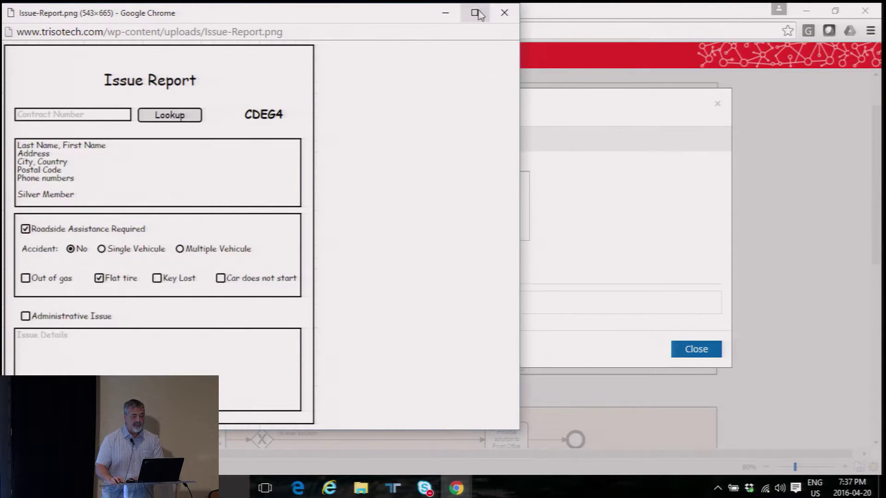
{"action": "left_click", "coordinate": [504, 13]}
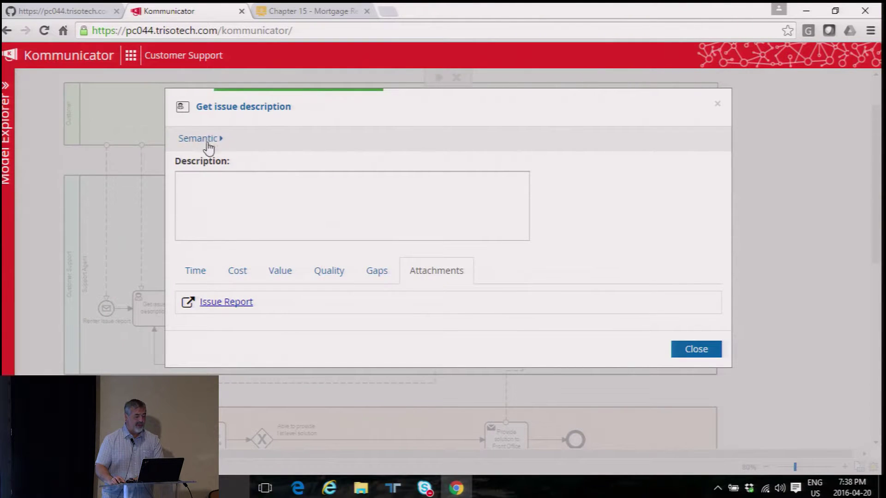
{"action": "left_click", "coordinate": [208, 138]}
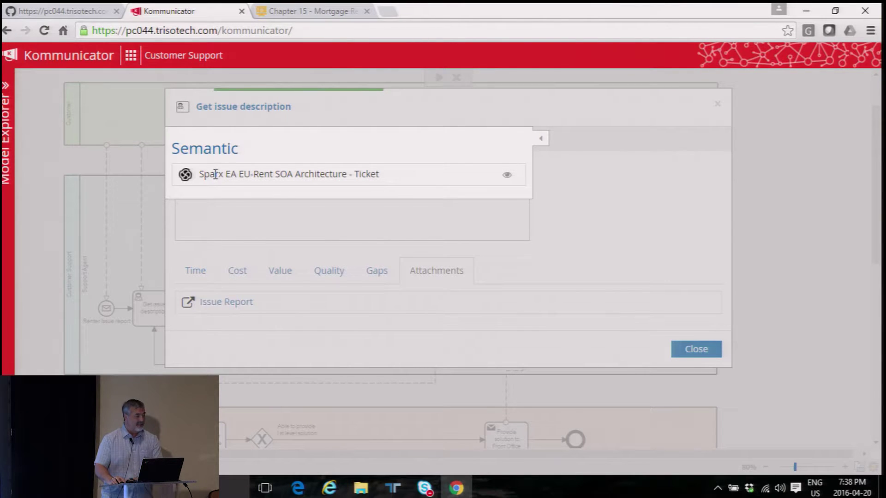
Locate Ticket in the Sparx EA EU-Rent SOA Architecture tree, then close it and the task details.
{"action": "left_click", "coordinate": [507, 177]}
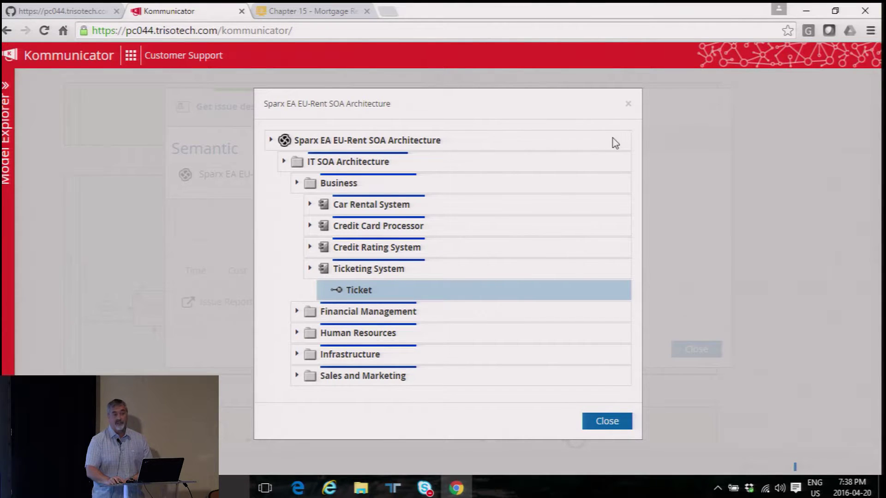
{"action": "left_click", "coordinate": [628, 110]}
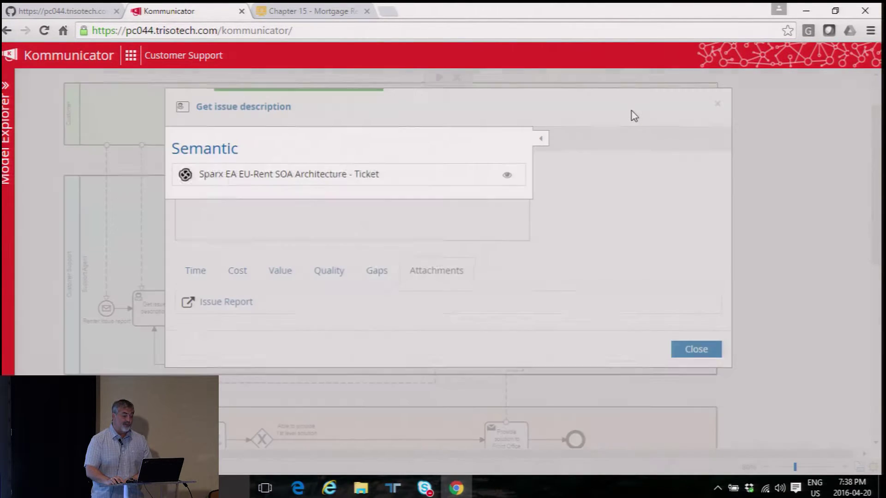
{"action": "left_click", "coordinate": [537, 140]}
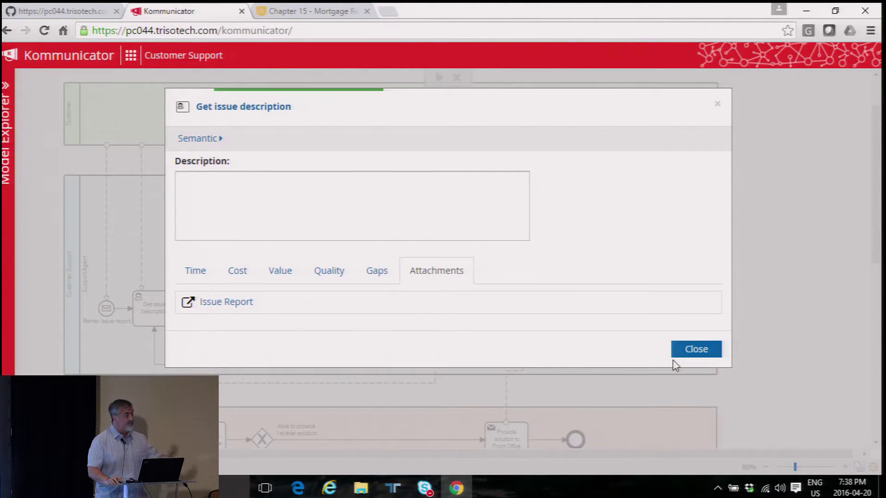
{"action": "left_click", "coordinate": [696, 351]}
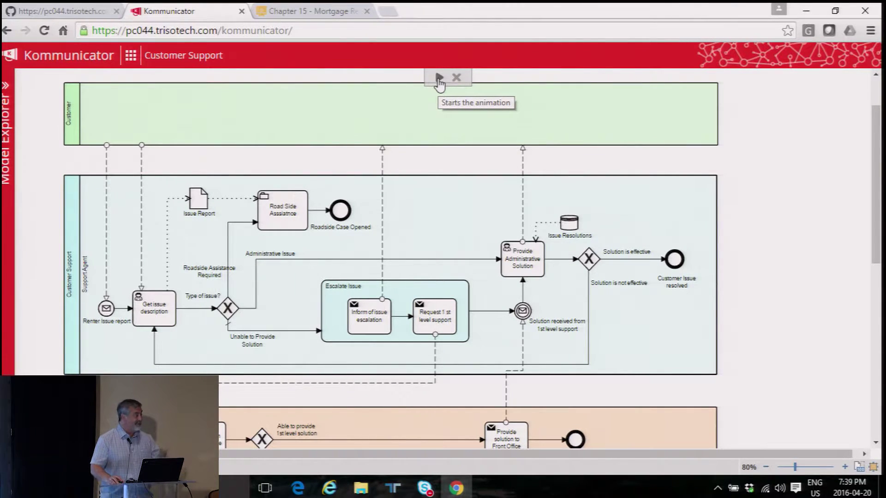
Start the Customer Support process animation.
{"action": "left_click", "coordinate": [439, 78]}
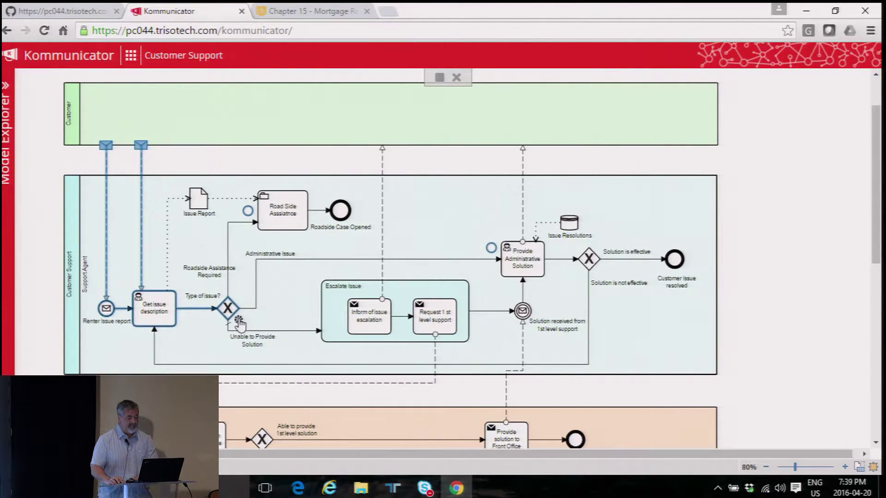
Route the token down Unable to Provide Solution through Request 1st level support and Escalate Issue.
{"action": "left_click", "coordinate": [239, 321]}
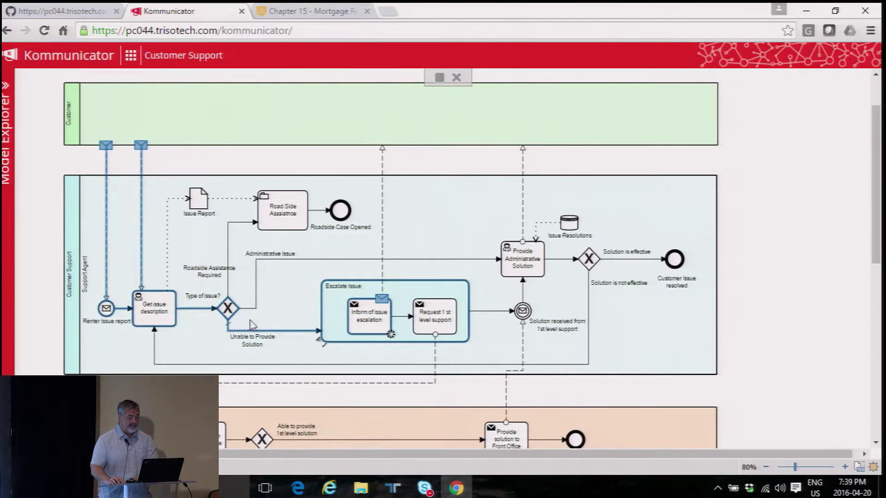
{"action": "left_click", "coordinate": [392, 336]}
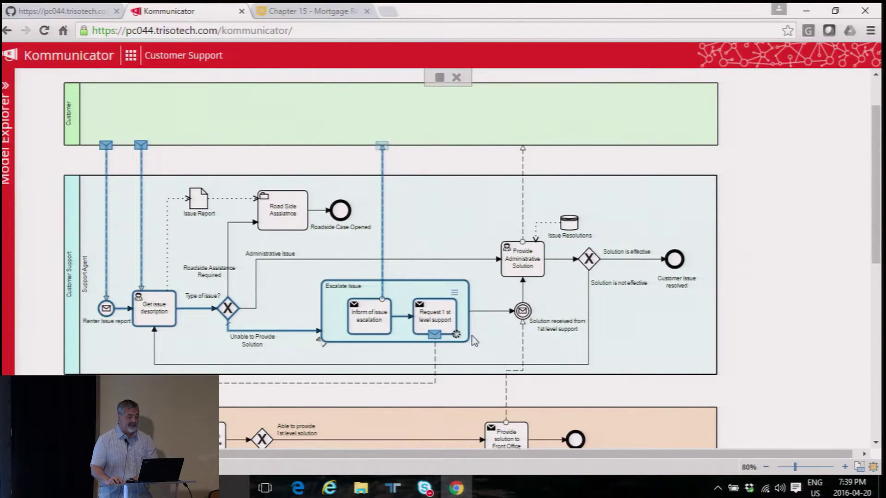
{"action": "left_click", "coordinate": [456, 335]}
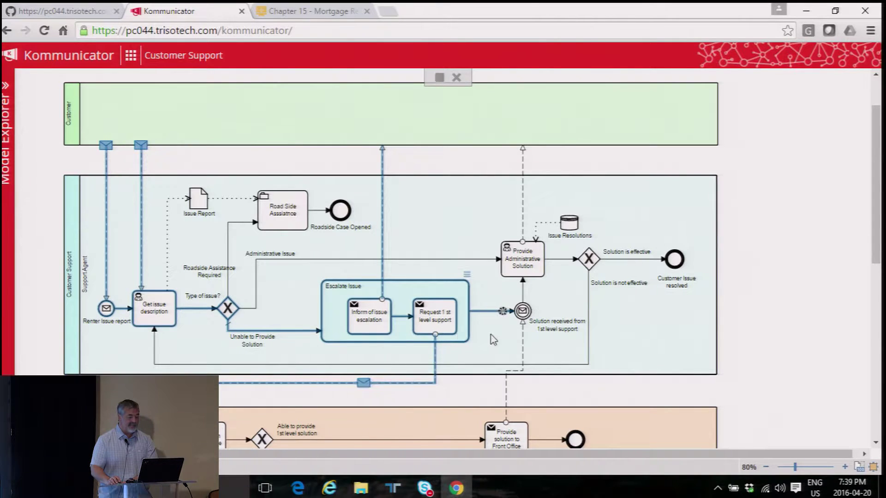
{"action": "scroll", "coordinate": [490, 336], "scroll_direction": "down", "scroll_amount": 2}
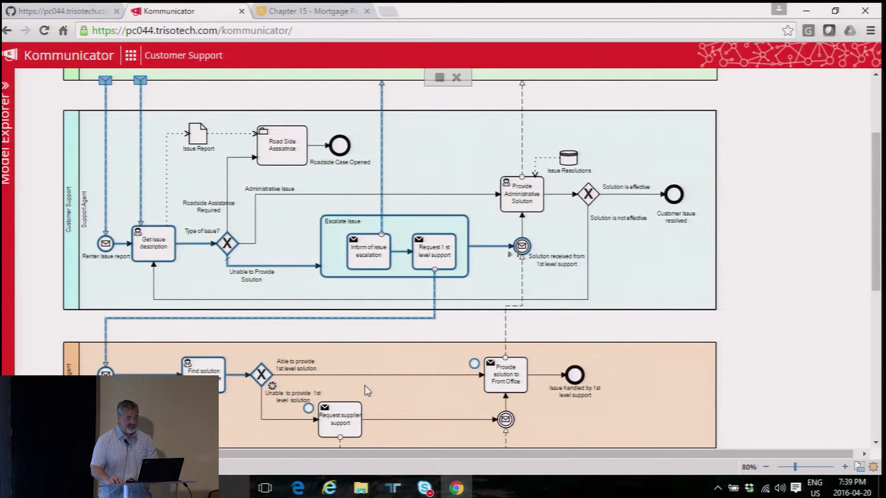
Complete Provide solution to Front Office and Provide Administrative Solution, then follow Solution is effective.
{"action": "left_click", "coordinate": [476, 364]}
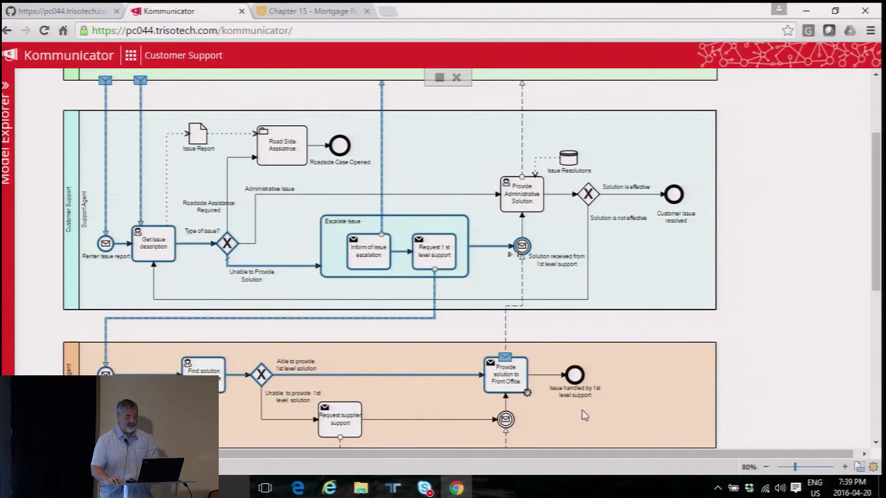
{"action": "left_click", "coordinate": [526, 393]}
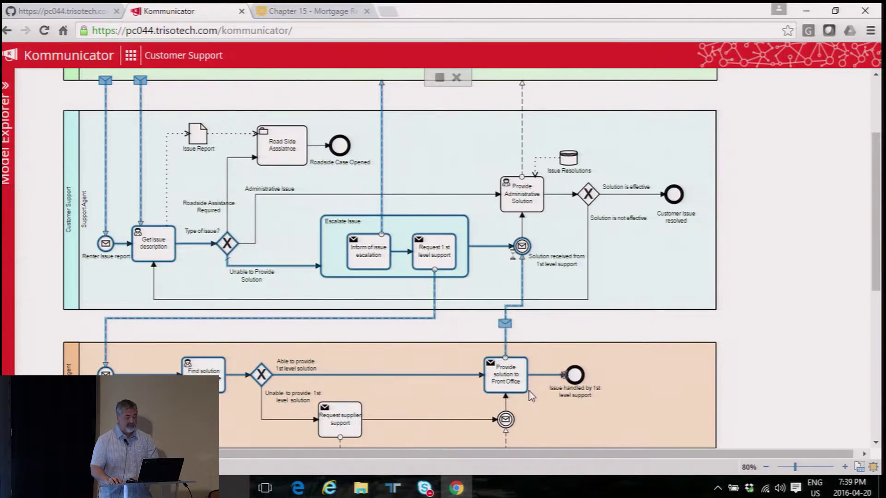
{"action": "left_click", "coordinate": [543, 213]}
{"action": "scroll", "coordinate": [547, 217], "scroll_direction": "up", "scroll_amount": 3}
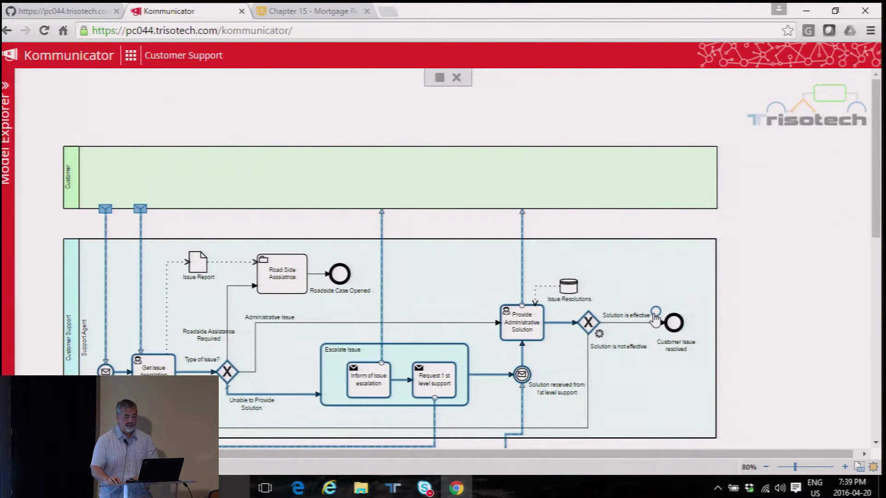
{"action": "left_click", "coordinate": [655, 313]}
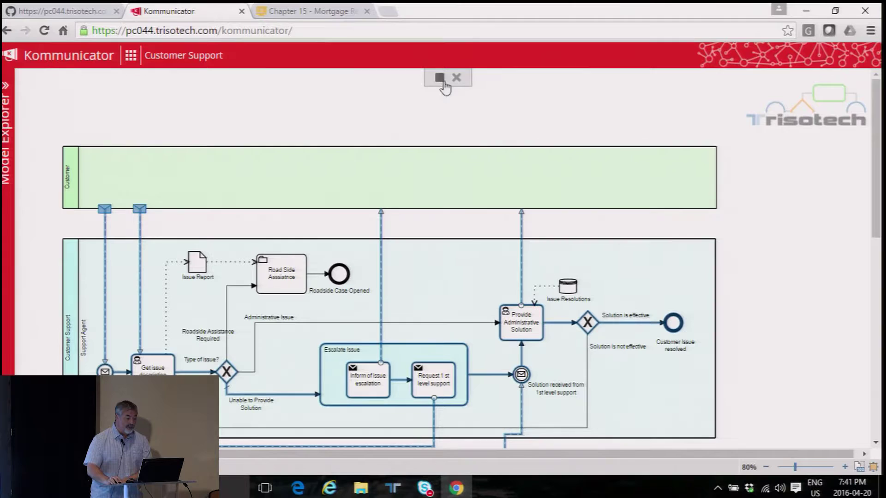
Restart the animation, close the Issue Report form preview, and take the Roadside Assistance Required branch.
{"action": "left_click", "coordinate": [440, 78]}
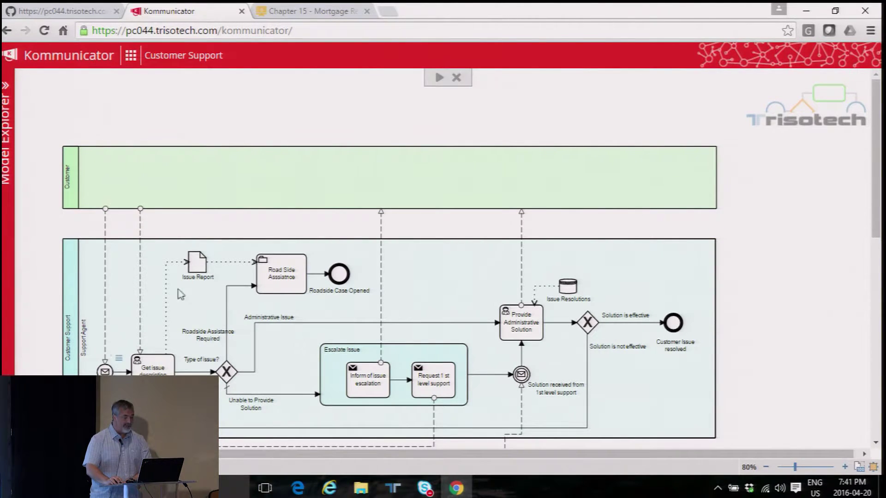
{"action": "left_click", "coordinate": [440, 78]}
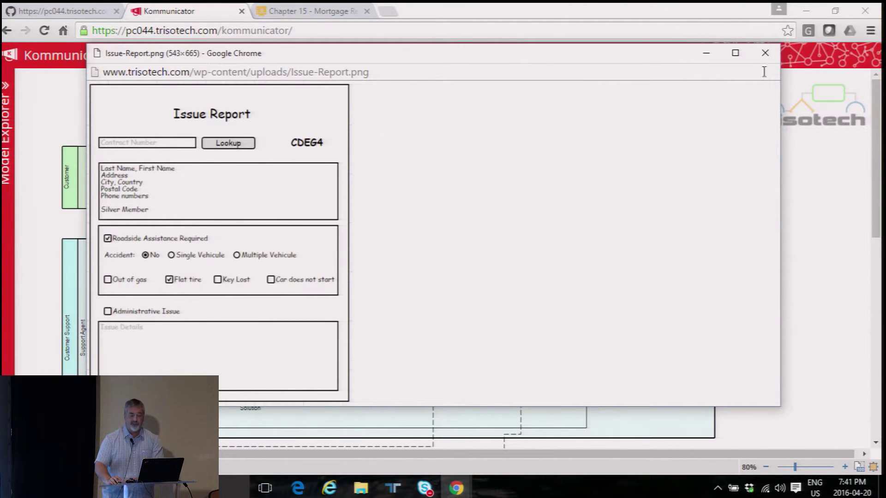
{"action": "left_click", "coordinate": [765, 53]}
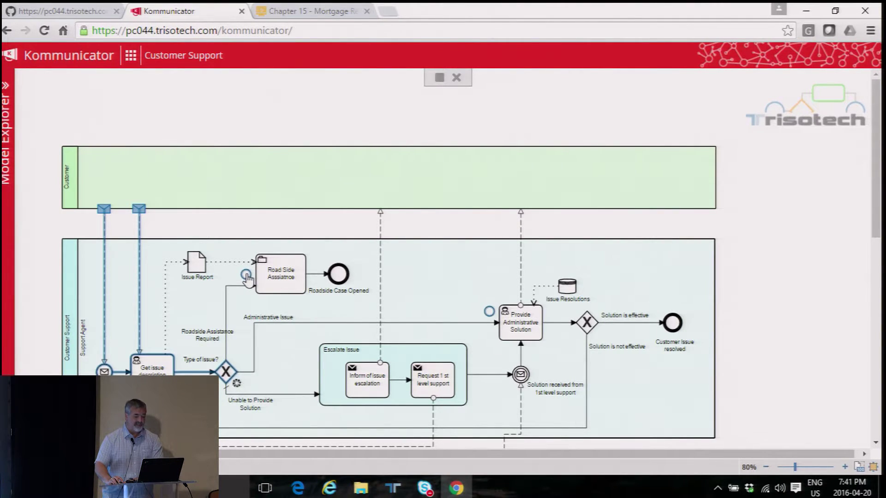
{"action": "left_click", "coordinate": [246, 275]}
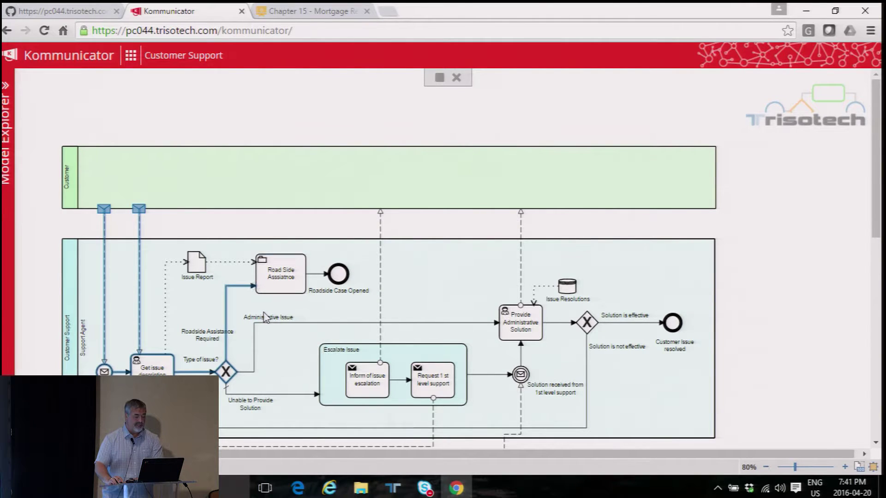
Drill into the Roadside Assistance case and fit the whole case diagram to the window.
{"action": "left_click", "coordinate": [259, 293]}
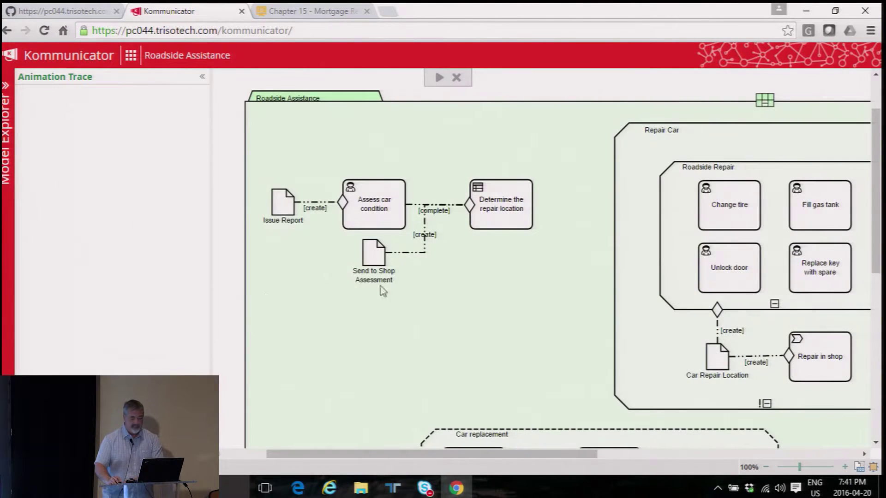
{"action": "left_click", "coordinate": [791, 467]}
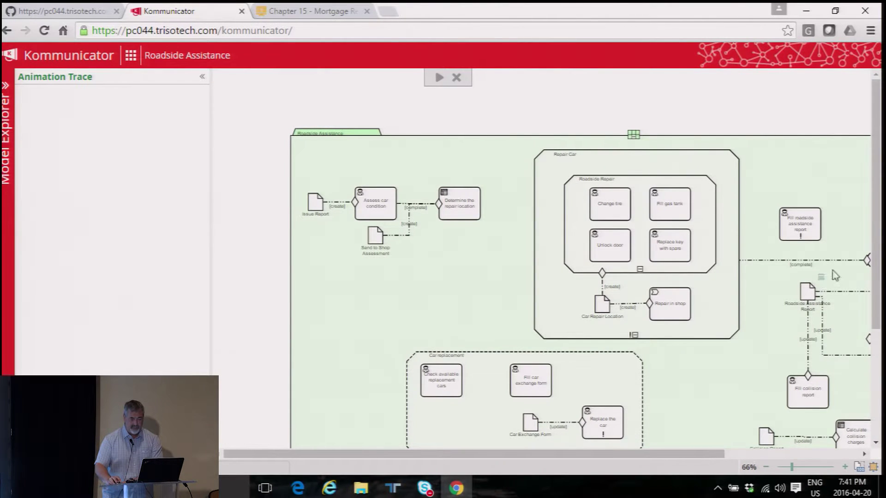
{"action": "left_click_drag", "start_coordinate": [876, 257], "coordinate": [877, 296]}
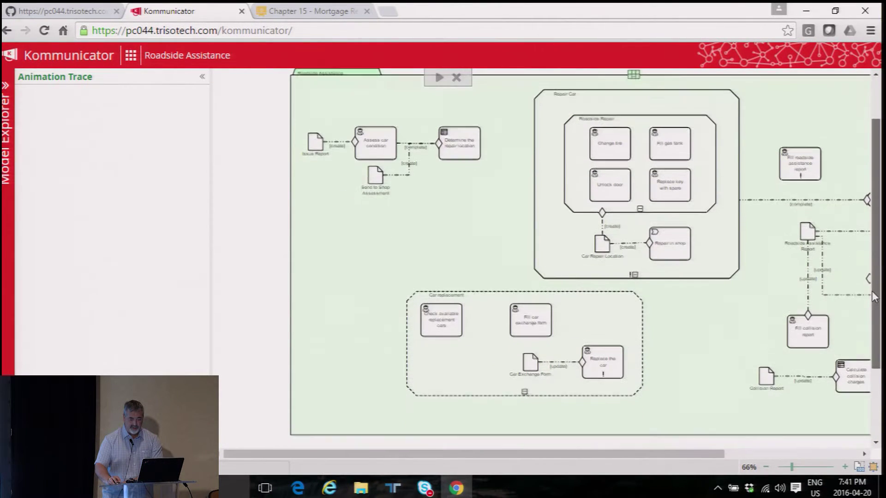
{"action": "left_click", "coordinate": [874, 466]}
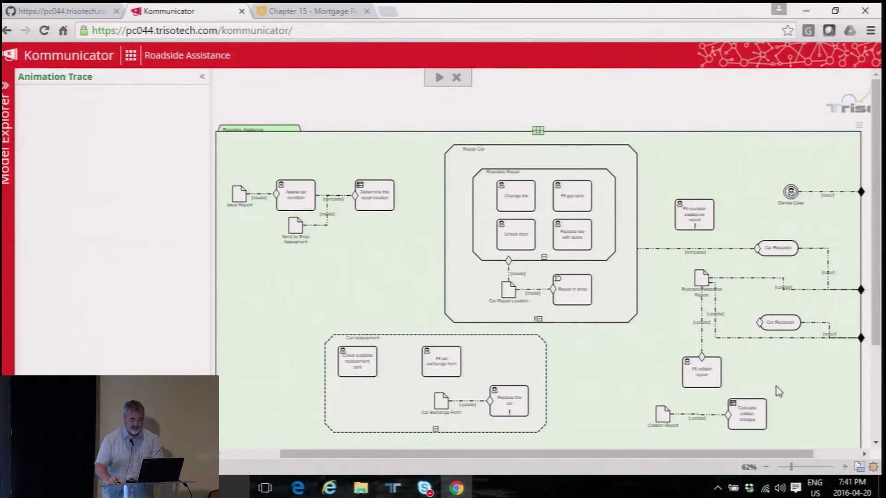
{"action": "left_click_drag", "start_coordinate": [879, 323], "coordinate": [879, 347]}
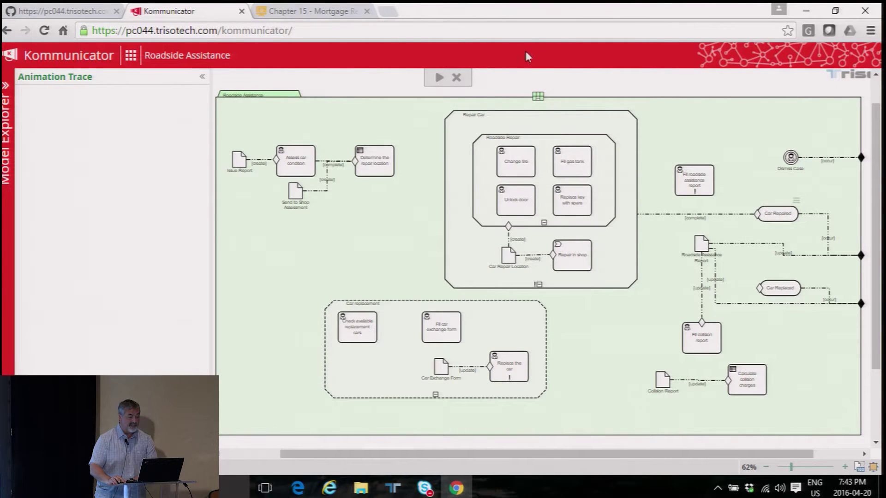
Animate the case, passing the Issue Report into Assess car condition and completing that task.
{"action": "left_click", "coordinate": [437, 83]}
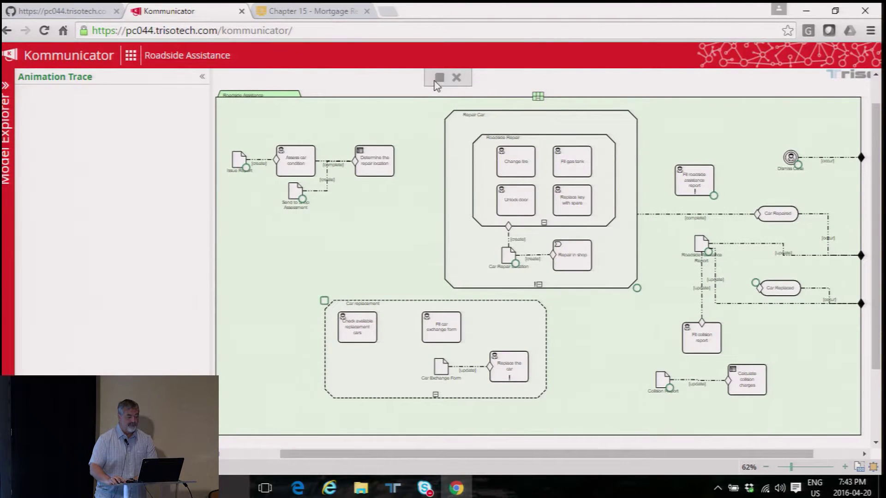
{"action": "mouse_move", "coordinate": [241, 175]}
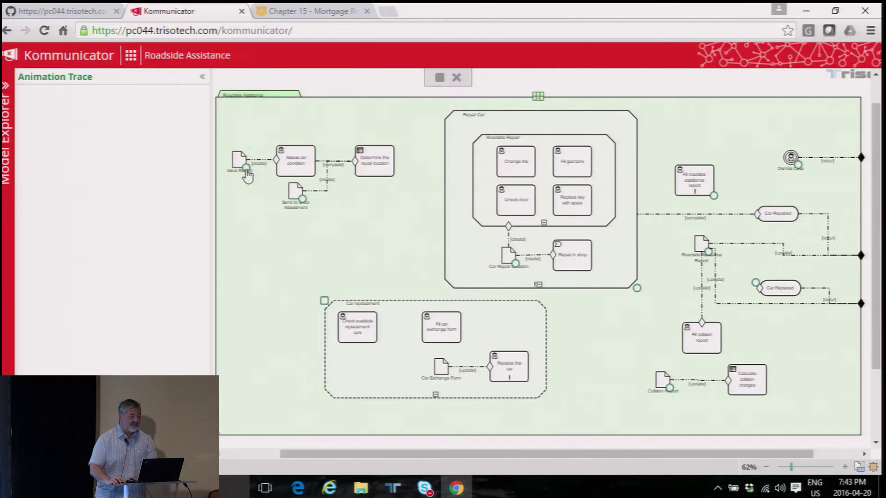
{"action": "left_click", "coordinate": [248, 172]}
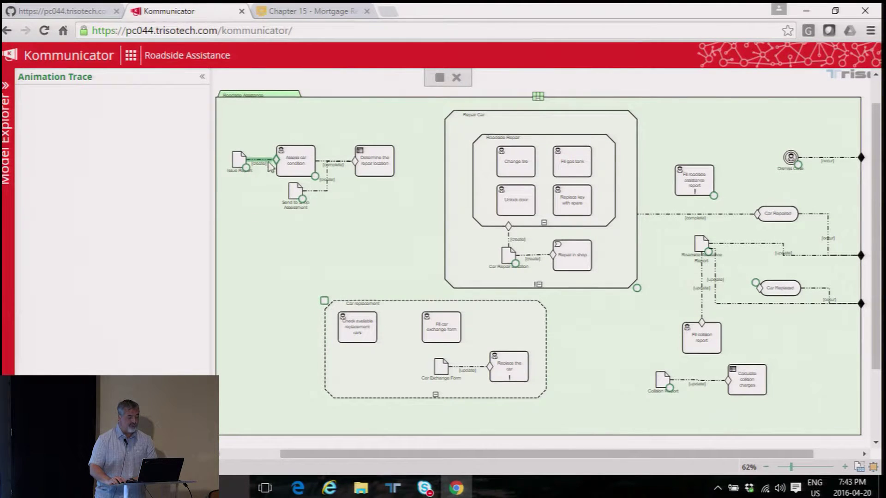
{"action": "mouse_move", "coordinate": [290, 175]}
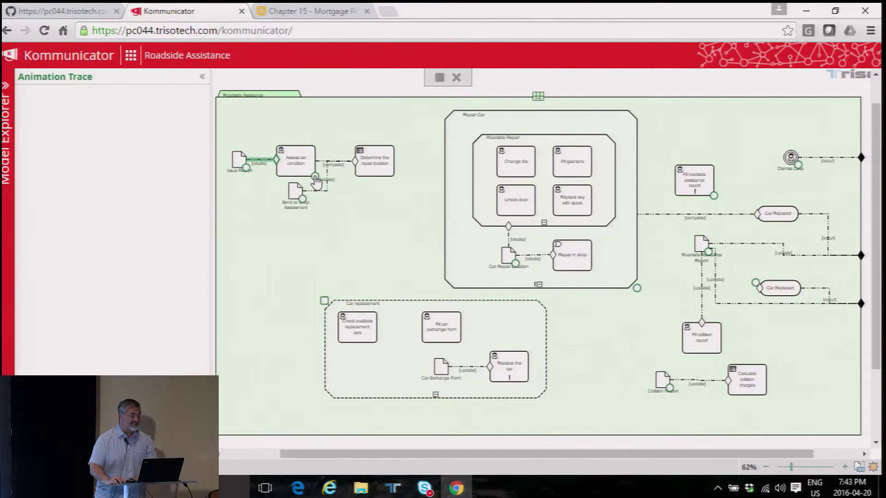
{"action": "left_click", "coordinate": [316, 179]}
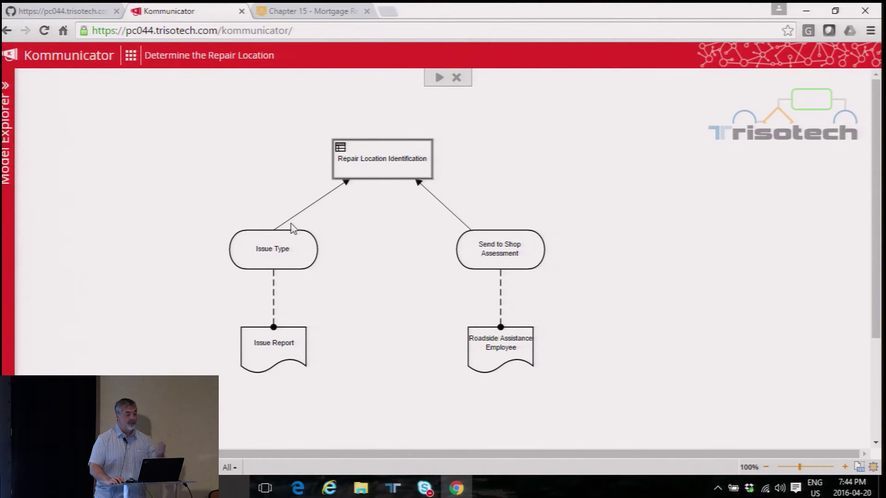
Test Repair Location Identification with Multiple Vehicle Accident and False, view the matched Shop rule, then close.
{"action": "left_click", "coordinate": [440, 79]}
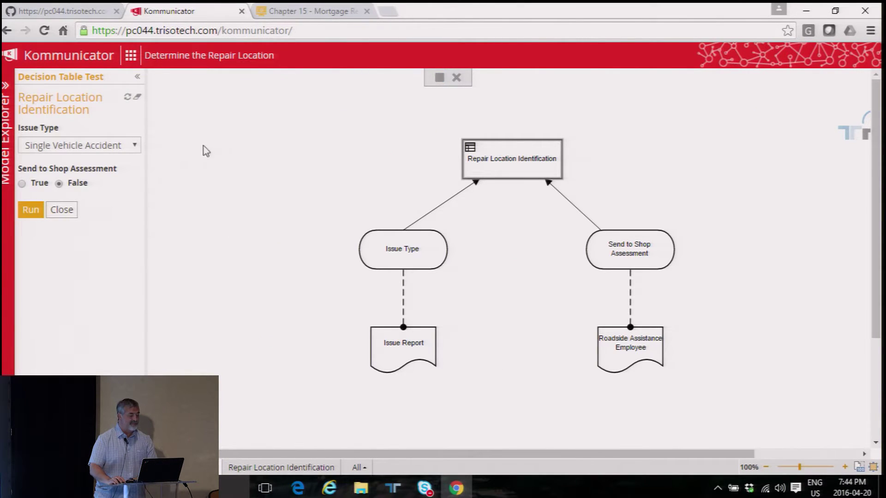
{"action": "left_click", "coordinate": [117, 148]}
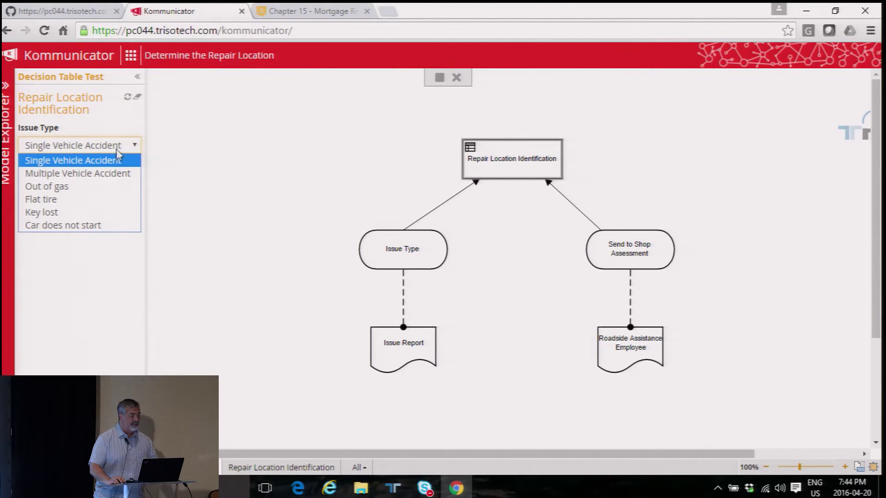
{"action": "left_click", "coordinate": [99, 173]}
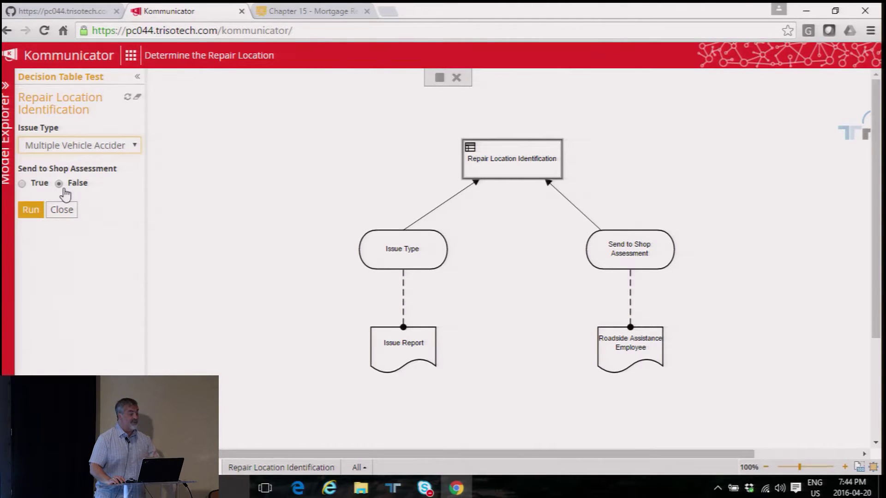
{"action": "left_click", "coordinate": [29, 214]}
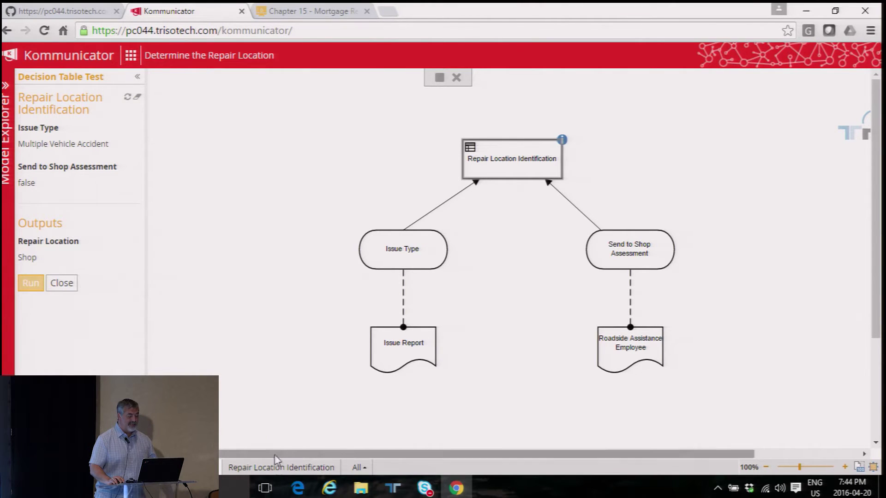
{"action": "left_click", "coordinate": [471, 148]}
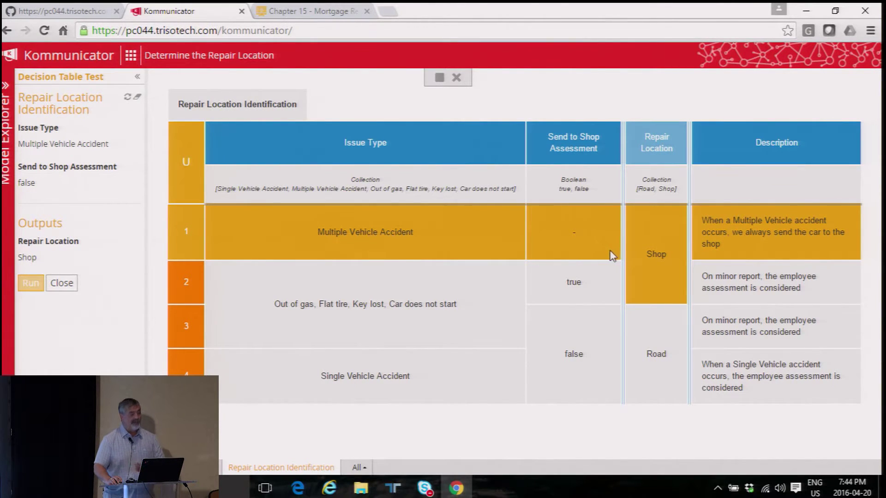
{"action": "left_click", "coordinate": [457, 78]}
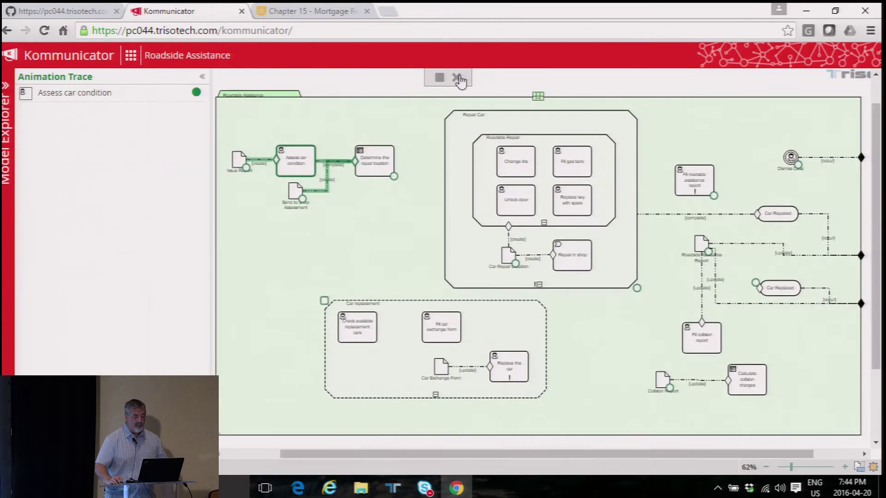
Complete Determine the repair location, release the Roadside Assistance Report, and open Car Damage Responsibility.
{"action": "left_click", "coordinate": [394, 176]}
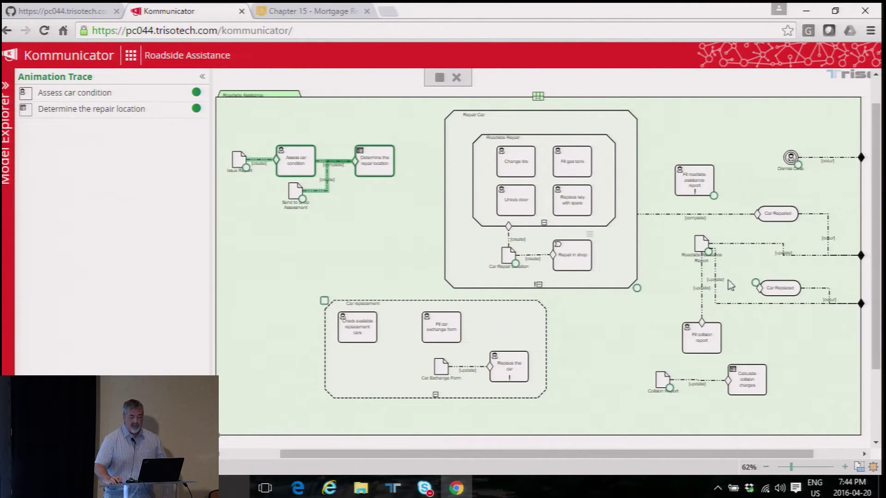
{"action": "left_click", "coordinate": [709, 254]}
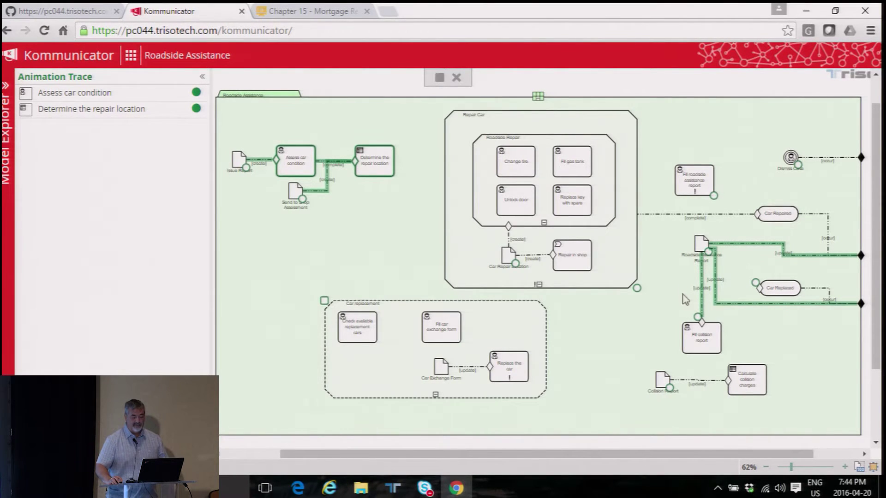
{"action": "left_click", "coordinate": [673, 393]}
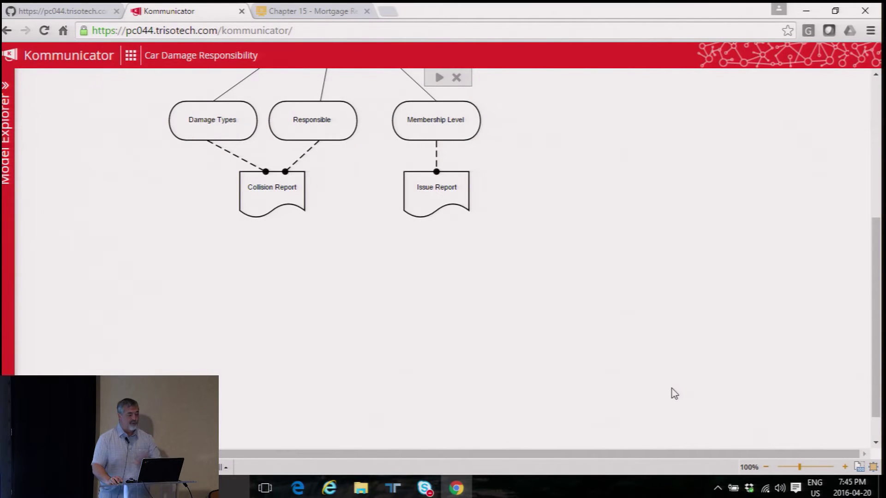
Open the Car Damage Responsibility decision table and start a test.
{"action": "scroll", "coordinate": [660, 362], "scroll_direction": "up", "scroll_amount": 4}
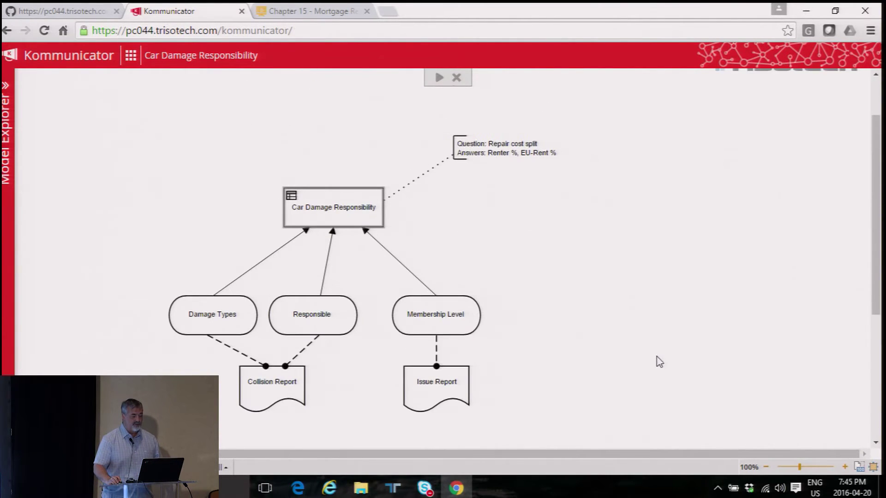
{"action": "scroll", "coordinate": [659, 362], "scroll_direction": "down", "scroll_amount": 1}
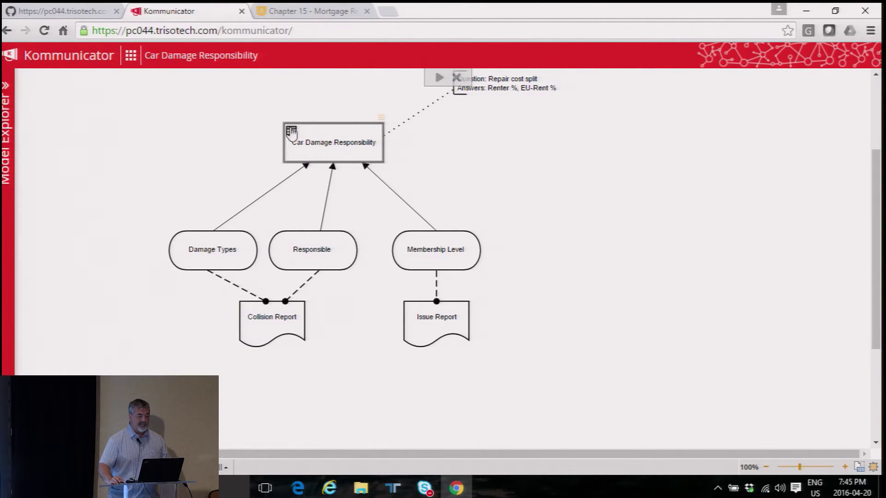
{"action": "left_click", "coordinate": [291, 133]}
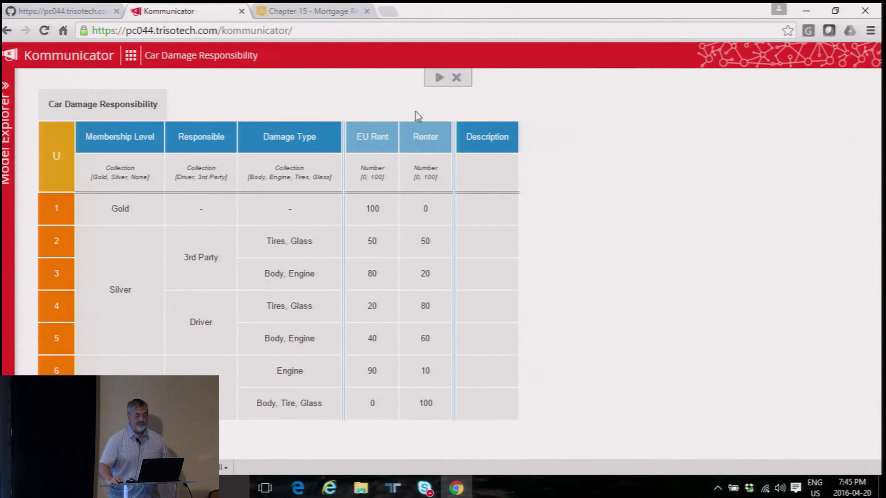
{"action": "left_click", "coordinate": [438, 80]}
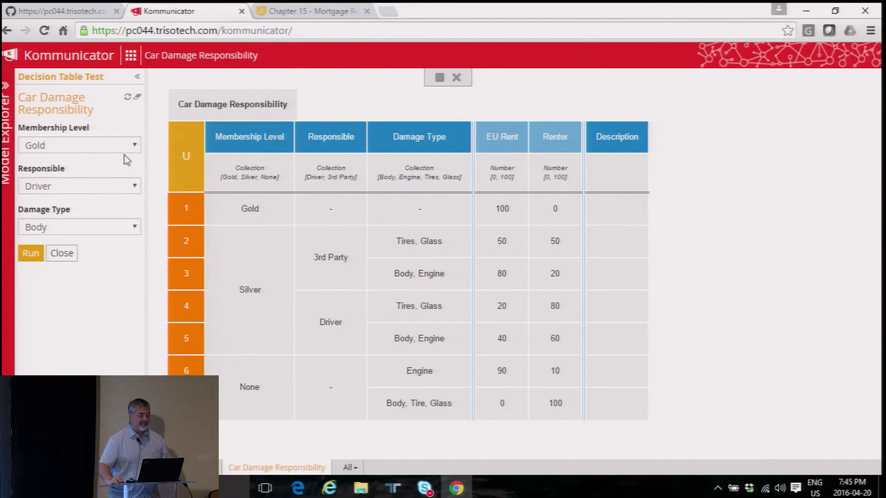
Run the test with Silver, 3rd Party and Engine, getting EU Rent 80, Renter 20, then return to the case.
{"action": "left_click", "coordinate": [125, 149]}
{"action": "left_click", "coordinate": [106, 172]}
{"action": "left_click", "coordinate": [106, 189]}
{"action": "left_click", "coordinate": [91, 214]}
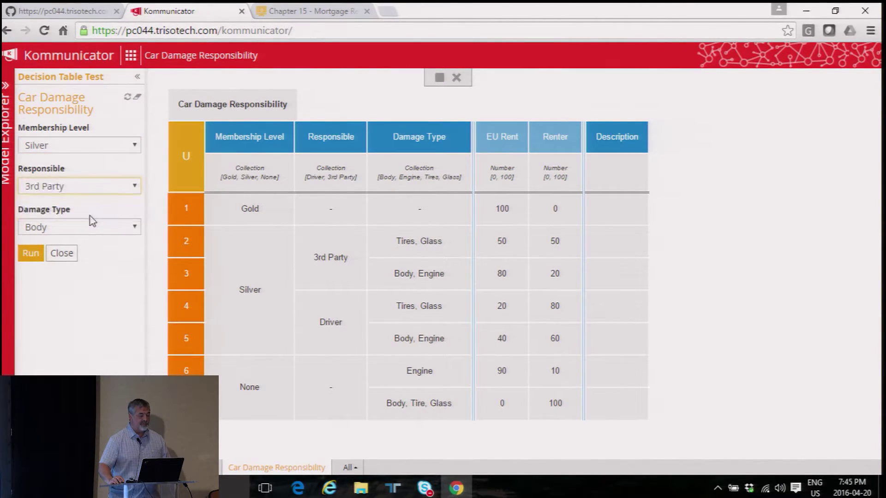
{"action": "left_click", "coordinate": [105, 230]}
{"action": "left_click", "coordinate": [76, 253]}
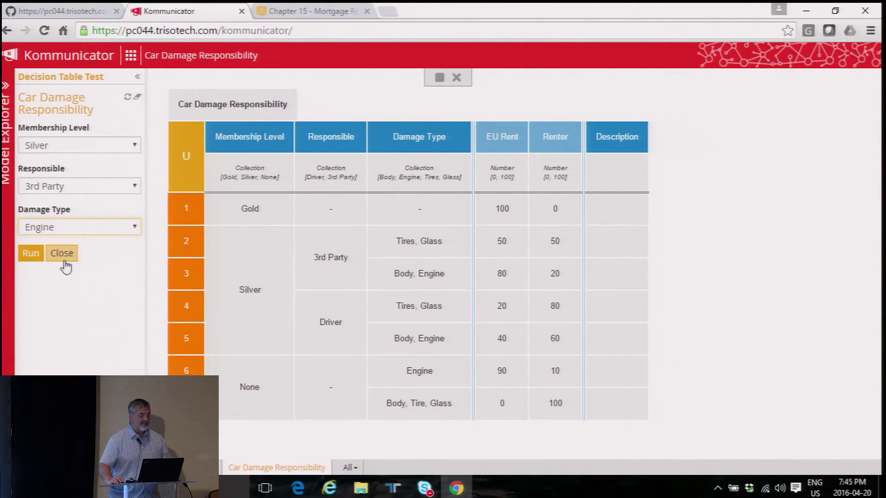
{"action": "left_click", "coordinate": [40, 263]}
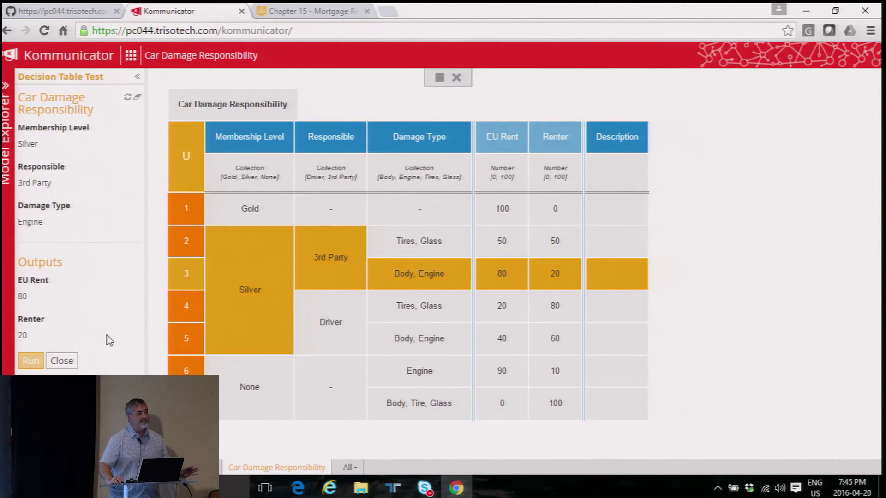
{"action": "left_click", "coordinate": [439, 82]}
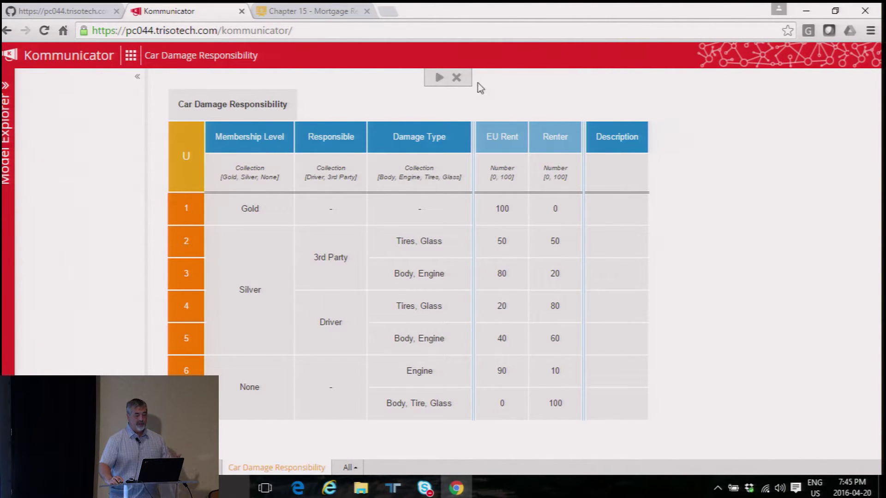
{"action": "left_click", "coordinate": [457, 78]}
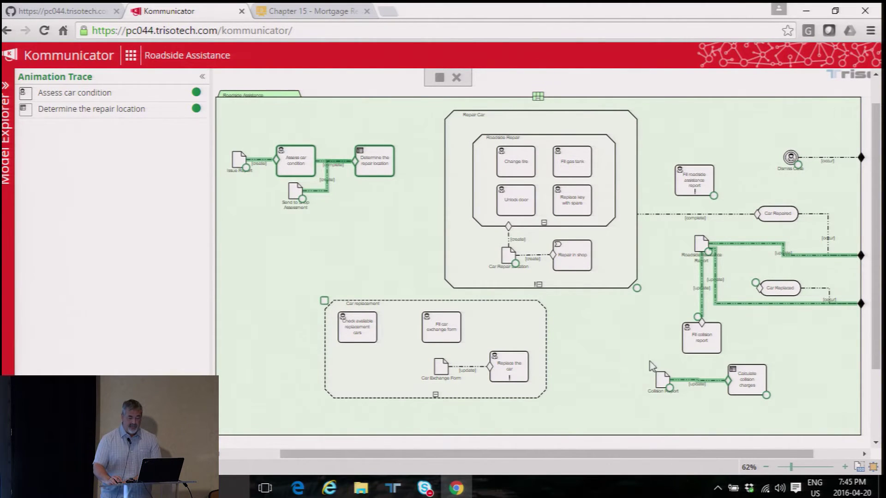
Complete Calculate collision charges, dismiss the case, and reset the case animation.
{"action": "left_click", "coordinate": [766, 395]}
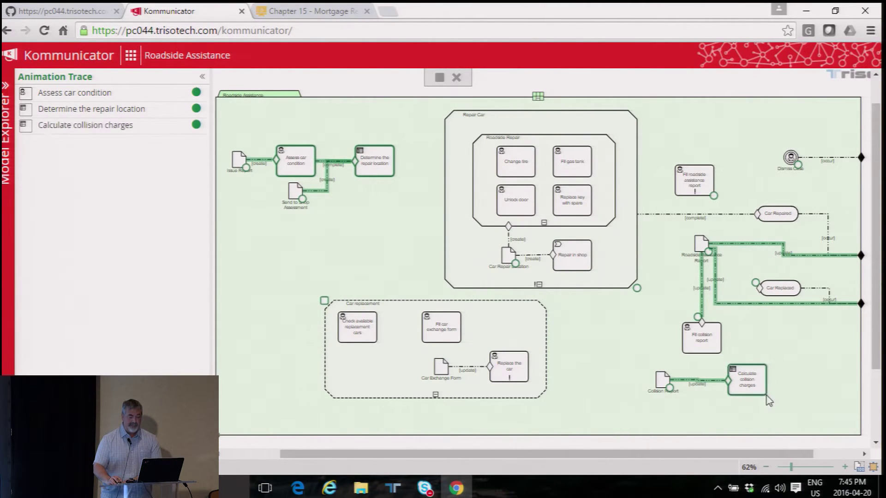
{"action": "left_click", "coordinate": [798, 165]}
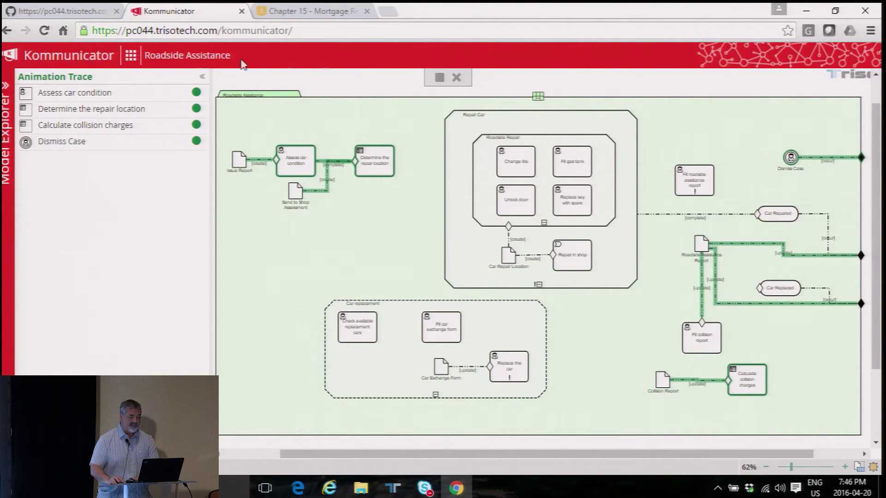
{"action": "left_click", "coordinate": [439, 77]}
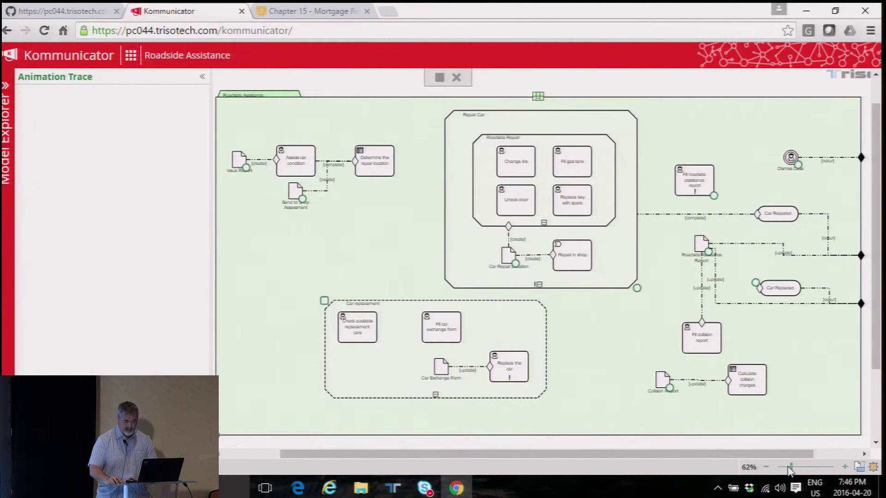
Adjust the zoom slider to resize the case diagram view.
{"action": "left_click_drag", "start_coordinate": [790, 466], "coordinate": [787, 466]}
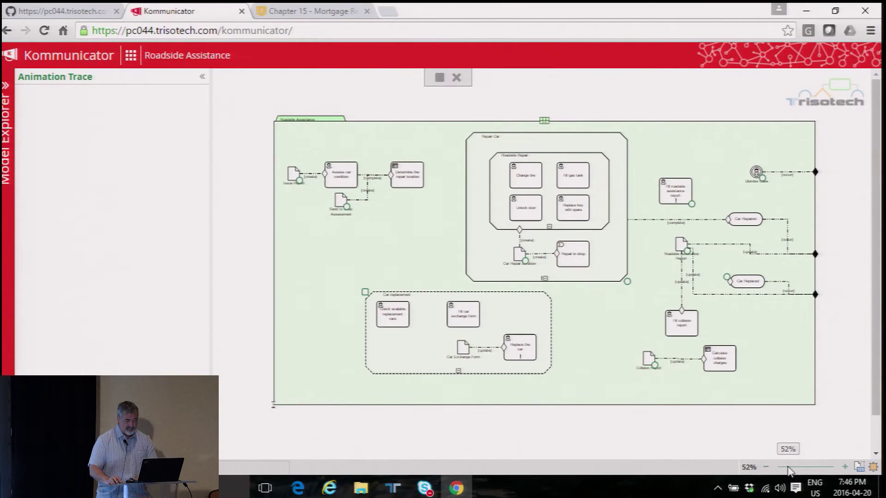
{"action": "left_click", "coordinate": [845, 467]}
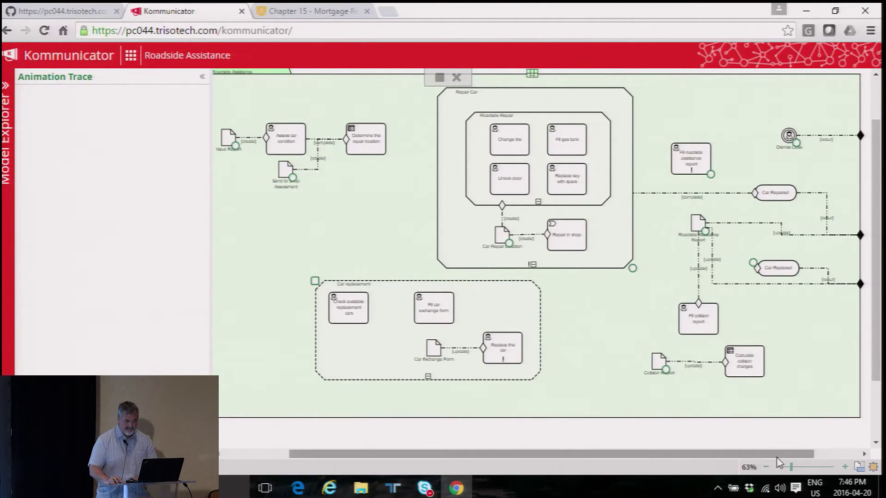
{"action": "left_click_drag", "start_coordinate": [778, 455], "coordinate": [743, 455]}
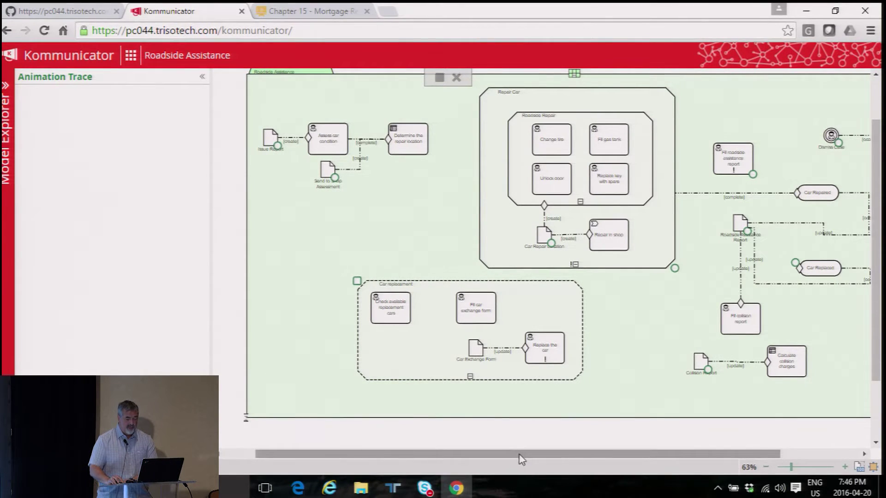
{"action": "left_click_drag", "start_coordinate": [520, 456], "coordinate": [559, 467]}
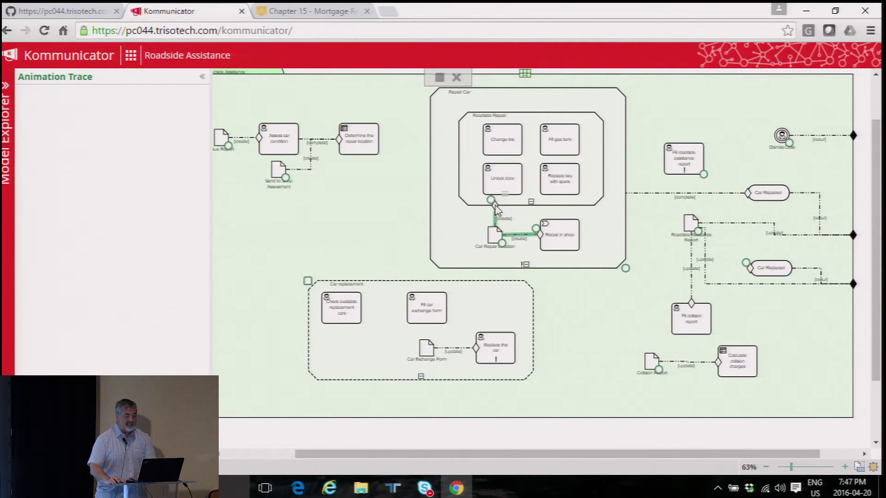
Activate Roadside Repair via its sentry, then play the Change tire video from 0:36 and close it.
{"action": "mouse_move", "coordinate": [492, 202]}
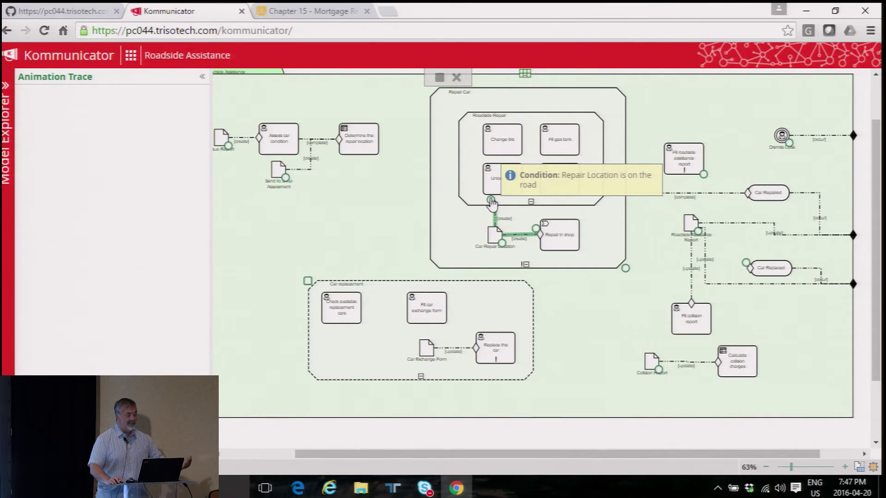
{"action": "left_click", "coordinate": [491, 202]}
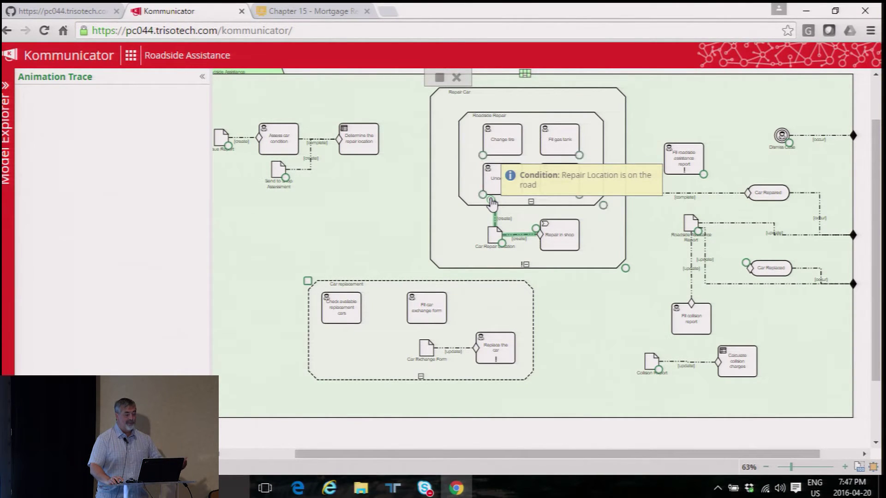
{"action": "left_click", "coordinate": [483, 156]}
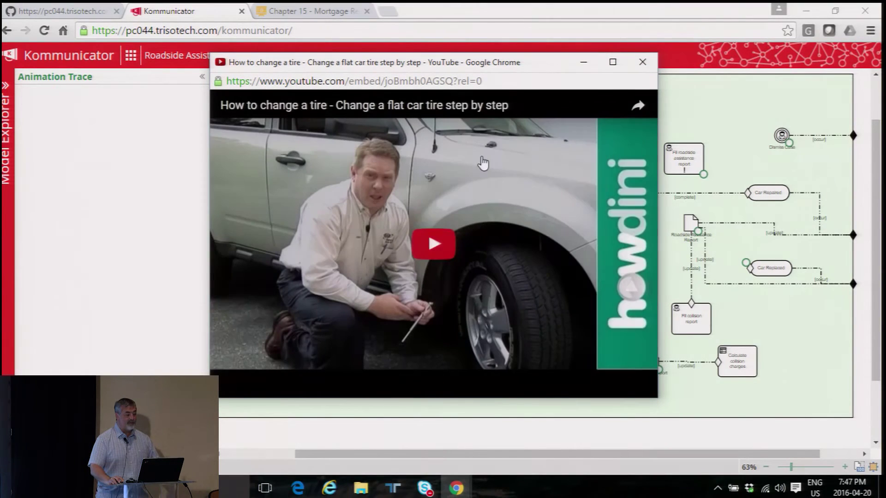
{"action": "left_click", "coordinate": [443, 253]}
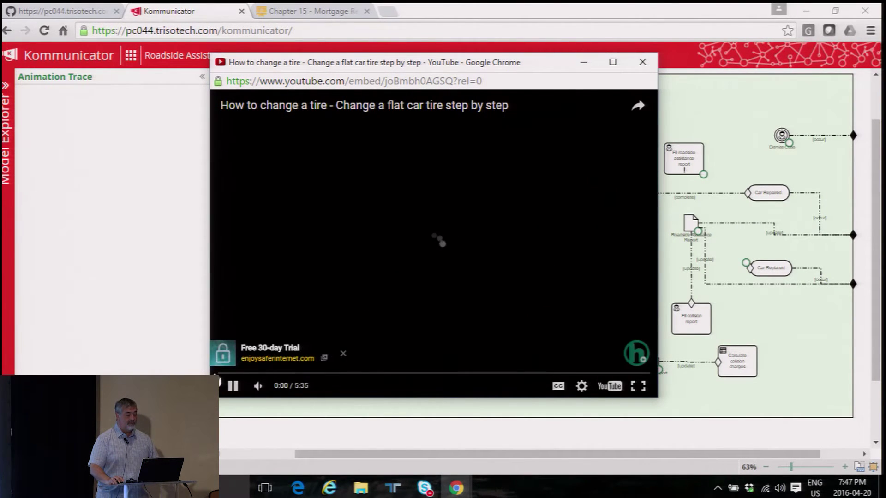
{"action": "left_click", "coordinate": [233, 386]}
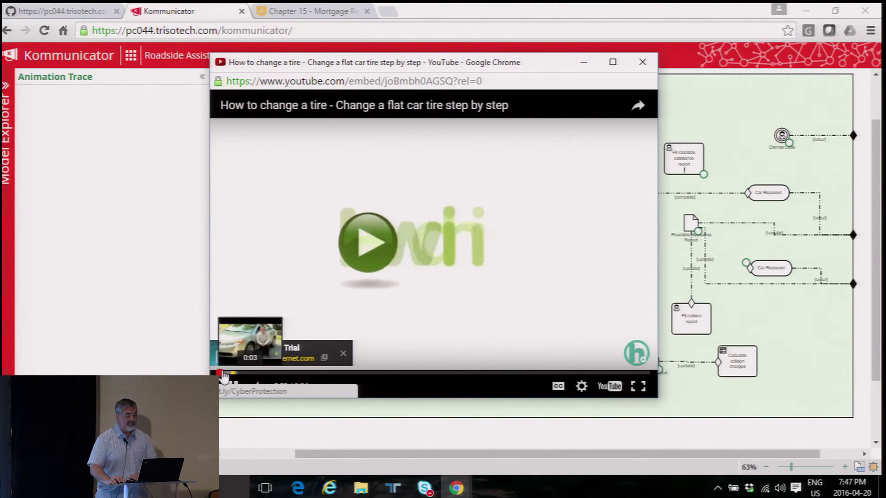
{"action": "left_click_drag", "start_coordinate": [246, 373], "coordinate": [263, 373]}
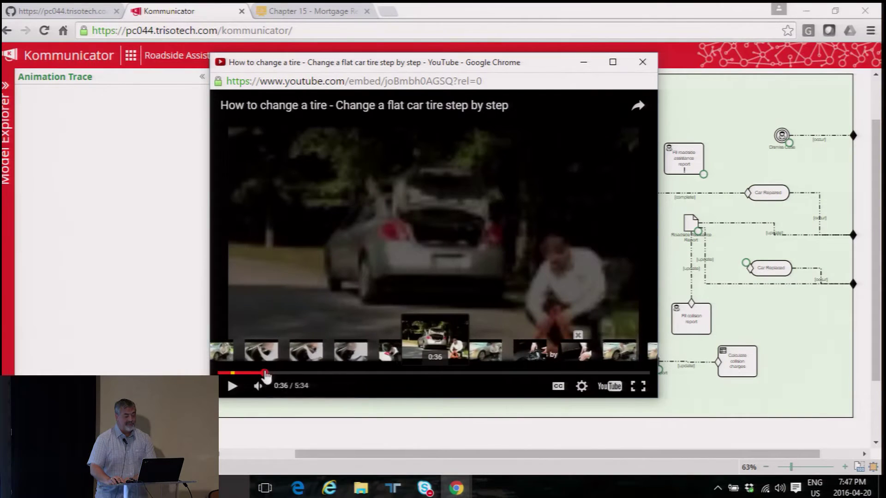
{"action": "left_click", "coordinate": [341, 276]}
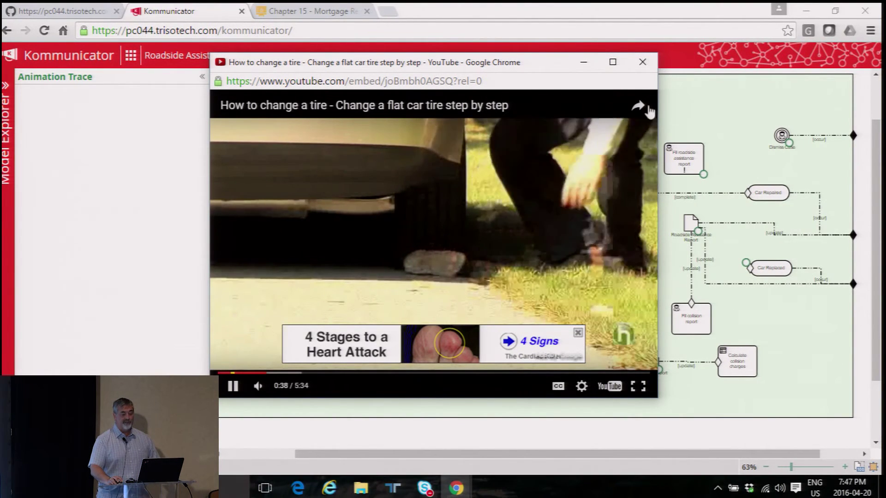
{"action": "left_click", "coordinate": [642, 62]}
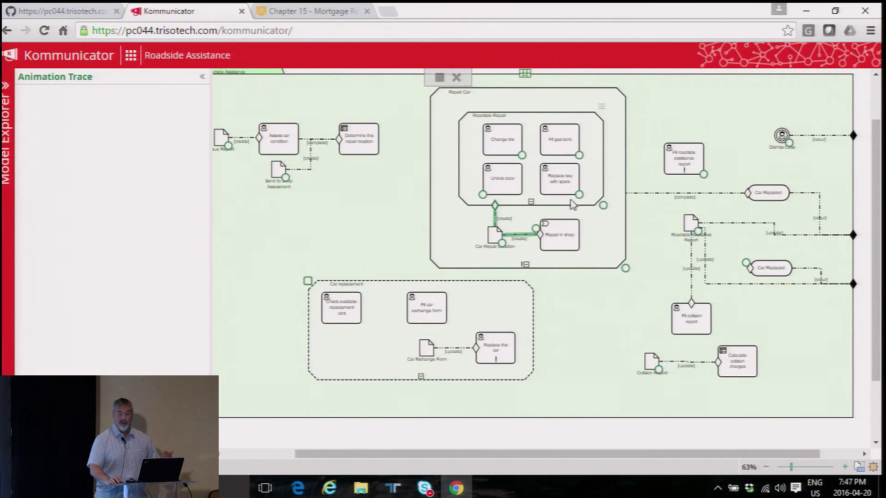
Complete Change tire and Repair Car, fire the Roadside Report update flows, and stop the animation.
{"action": "left_click", "coordinate": [522, 155]}
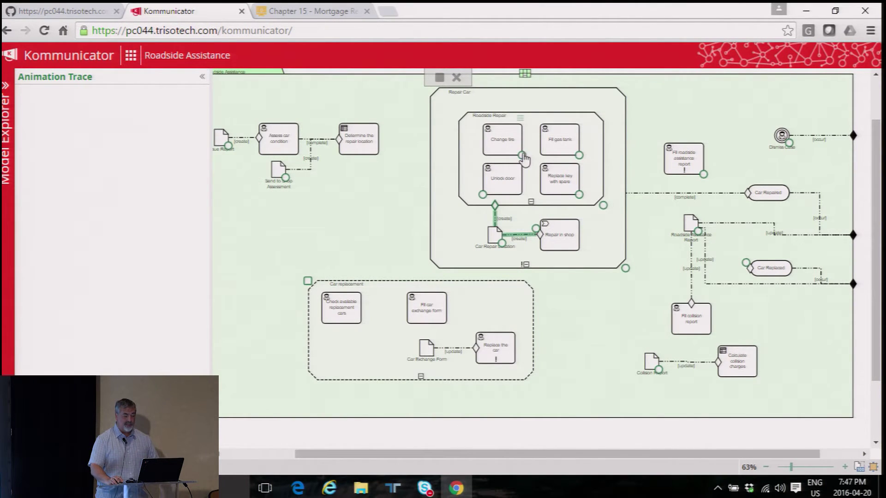
{"action": "left_click", "coordinate": [626, 268]}
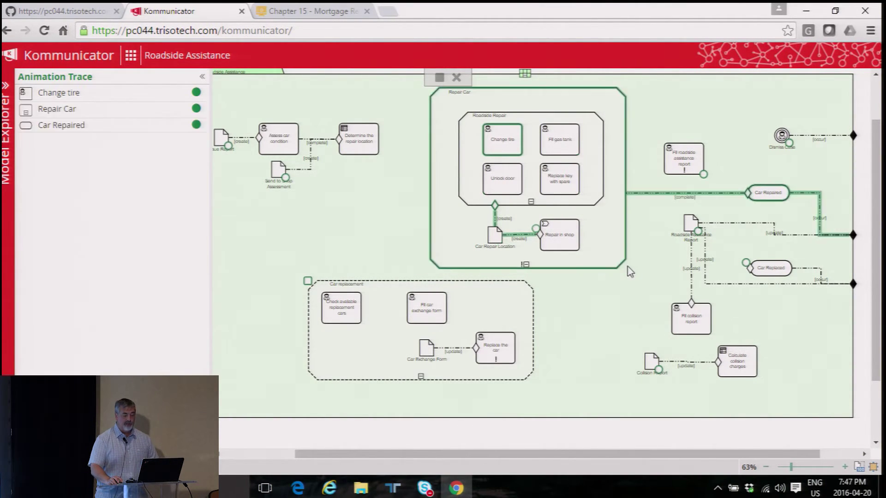
{"action": "left_click", "coordinate": [698, 232]}
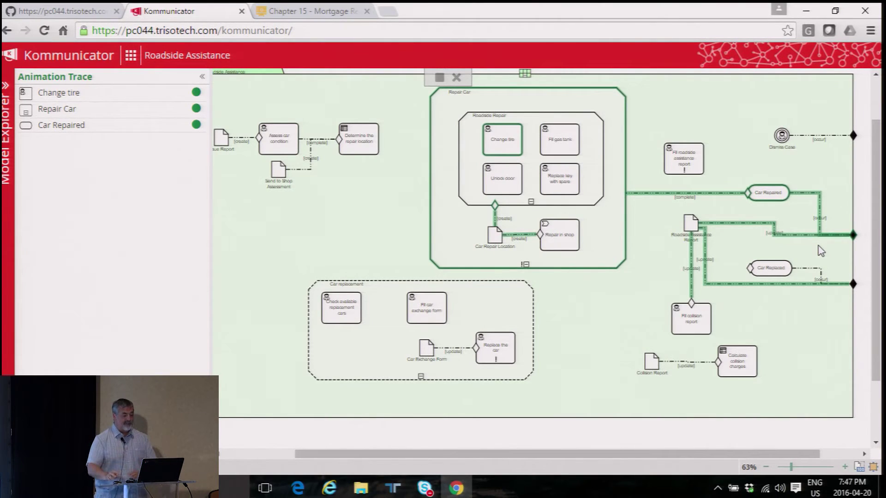
{"action": "left_click", "coordinate": [437, 79]}
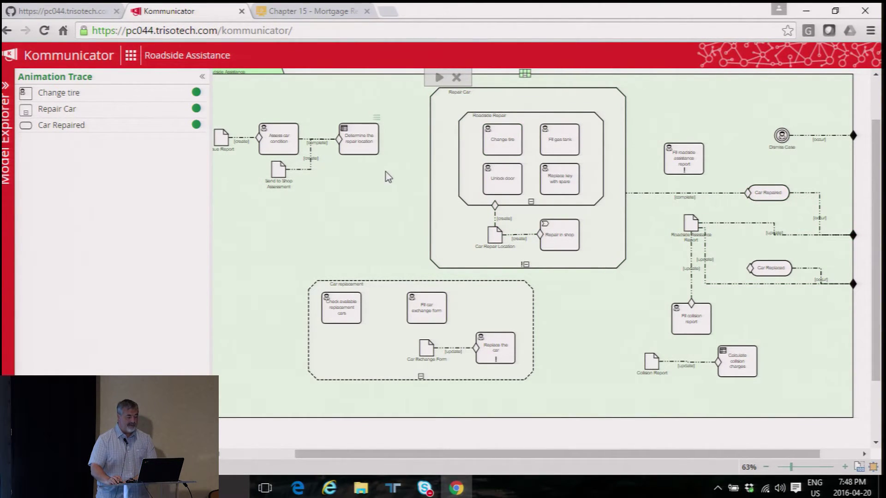
Restart the animation, start Car replacement, check replacement cars, and route the Car Exchange Form to Replace the car.
{"action": "left_click", "coordinate": [438, 77]}
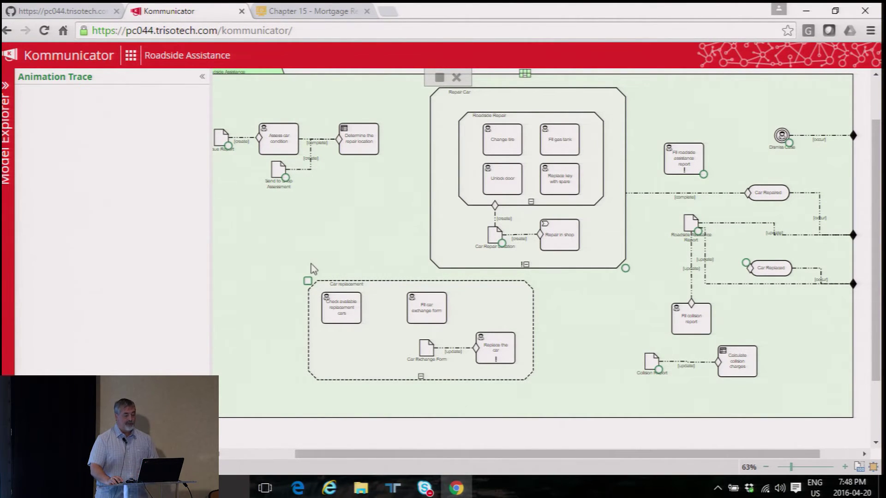
{"action": "left_click", "coordinate": [308, 281]}
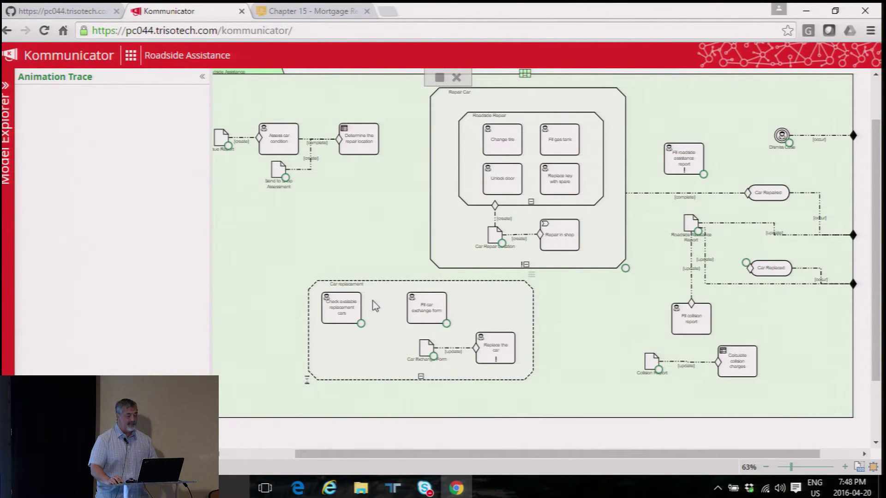
{"action": "left_click", "coordinate": [361, 325]}
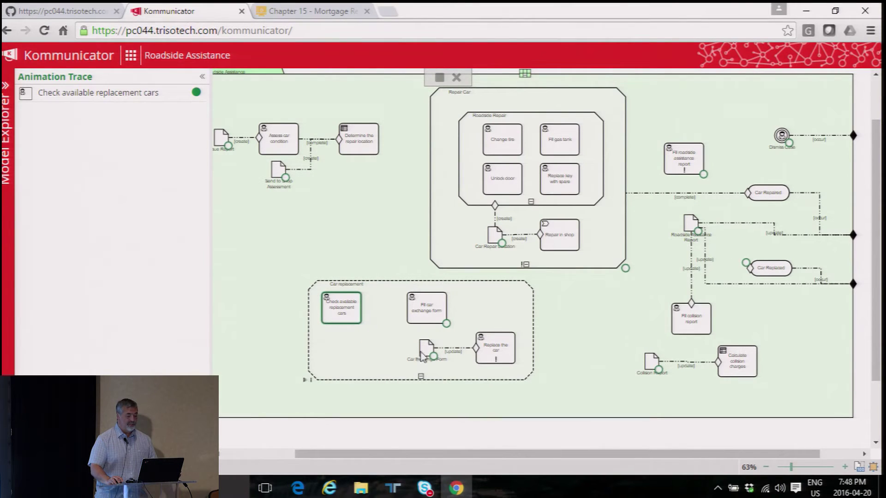
{"action": "left_click_drag", "start_coordinate": [434, 357], "coordinate": [470, 347]}
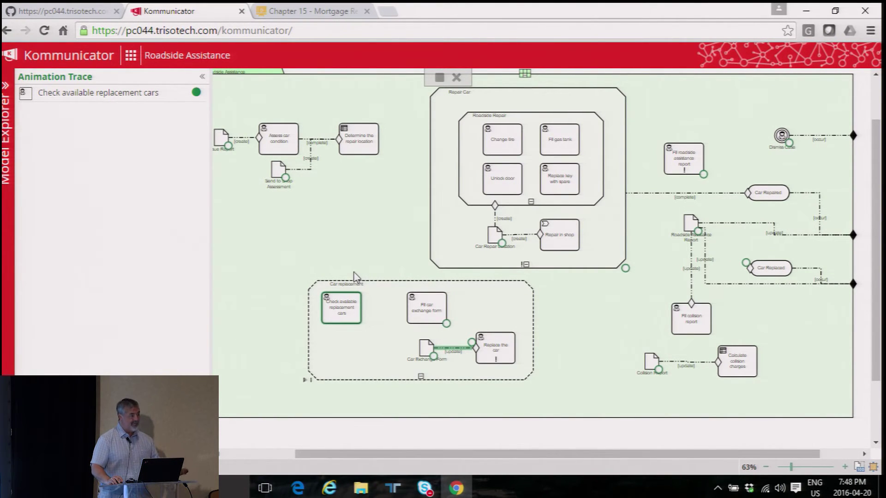
Inspect the entry criterion, then complete Replace the car and the Car replacement stage.
{"action": "double_click", "coordinate": [472, 346]}
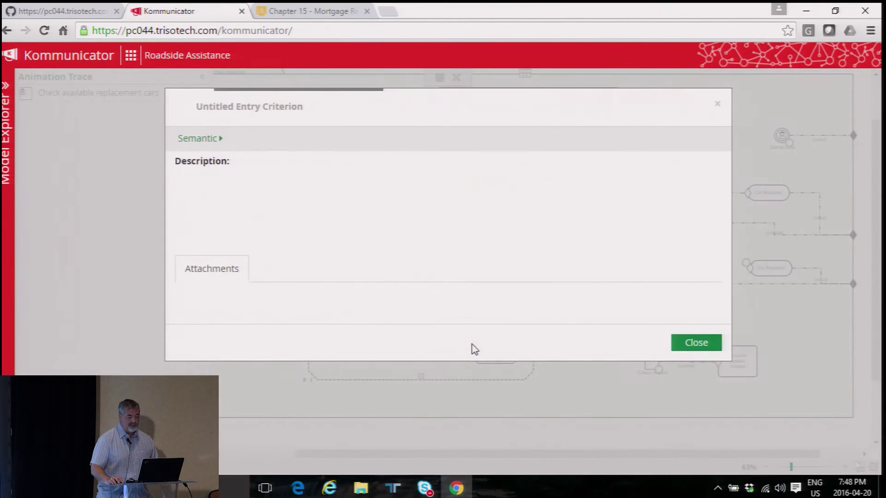
{"action": "left_click", "coordinate": [712, 348]}
{"action": "mouse_move", "coordinate": [477, 350]}
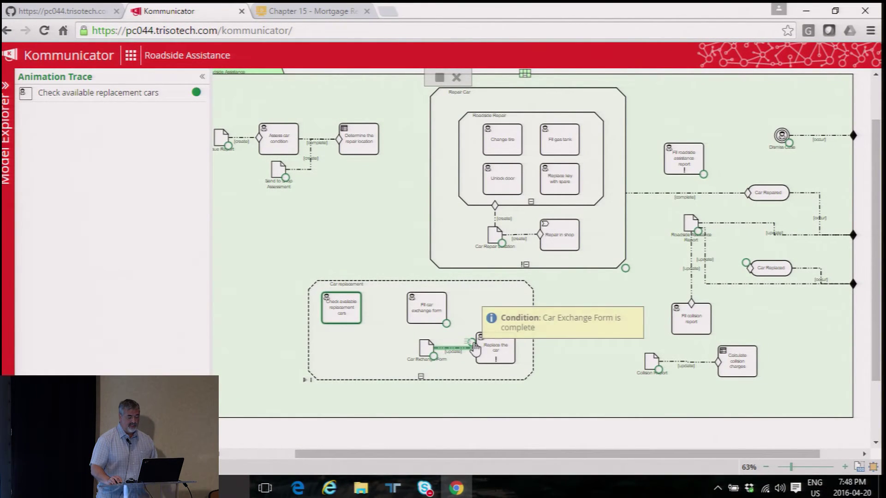
{"action": "left_click", "coordinate": [517, 367]}
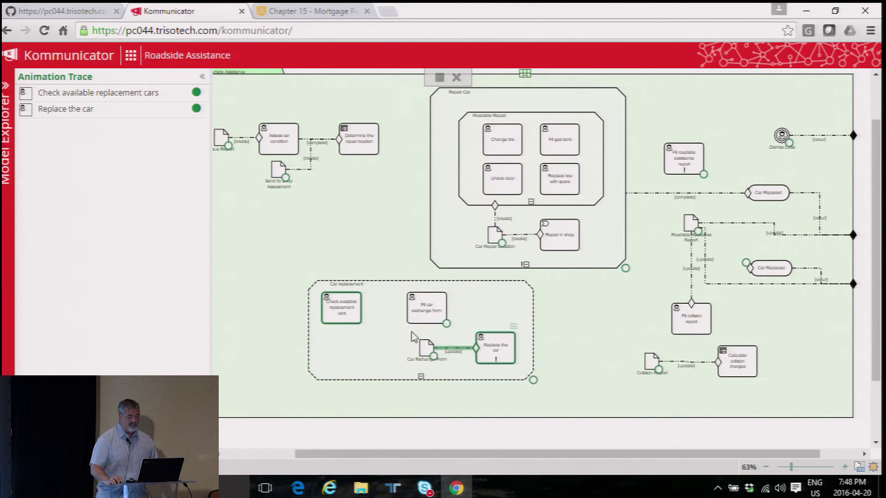
{"action": "left_click", "coordinate": [530, 381]}
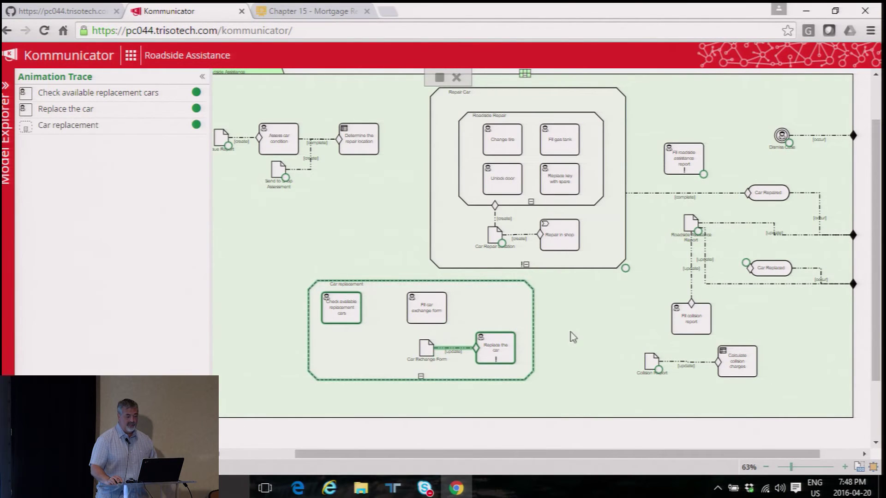
Complete Fill roadside assistance report, trigger Car Repair Location, and finish Repair Car to reach Car Repaired.
{"action": "left_click", "coordinate": [704, 175]}
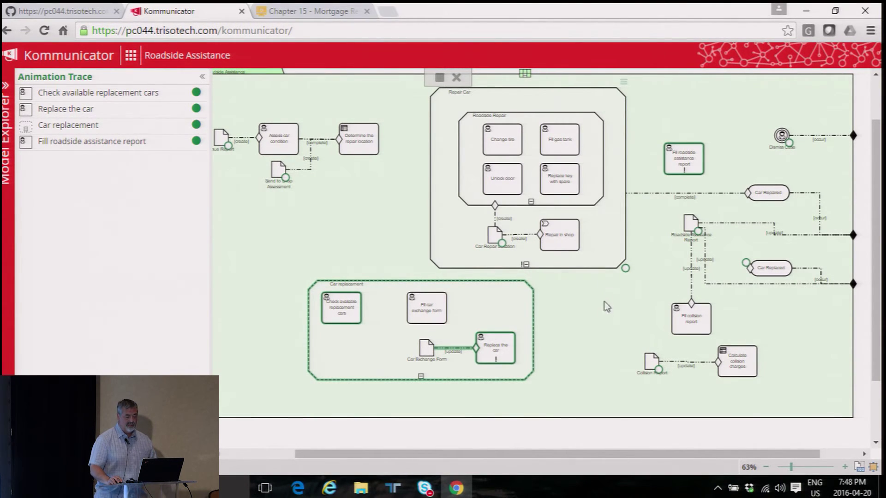
{"action": "left_click", "coordinate": [501, 248]}
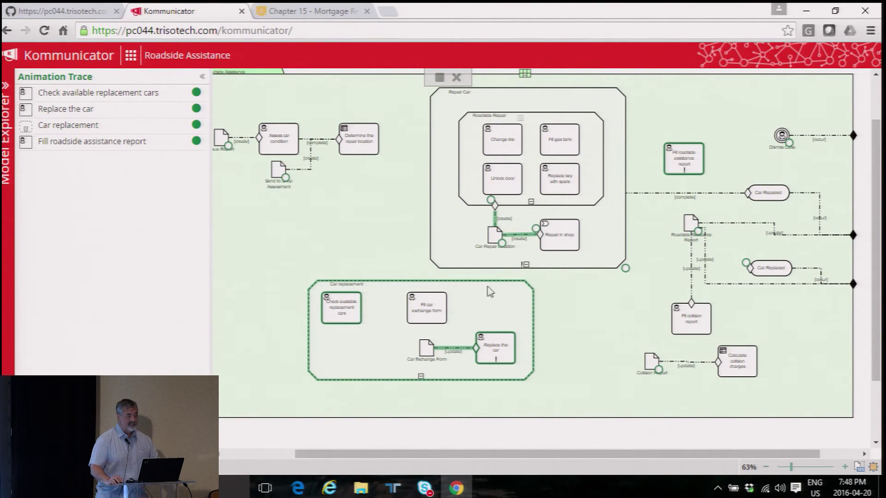
{"action": "left_click", "coordinate": [625, 268]}
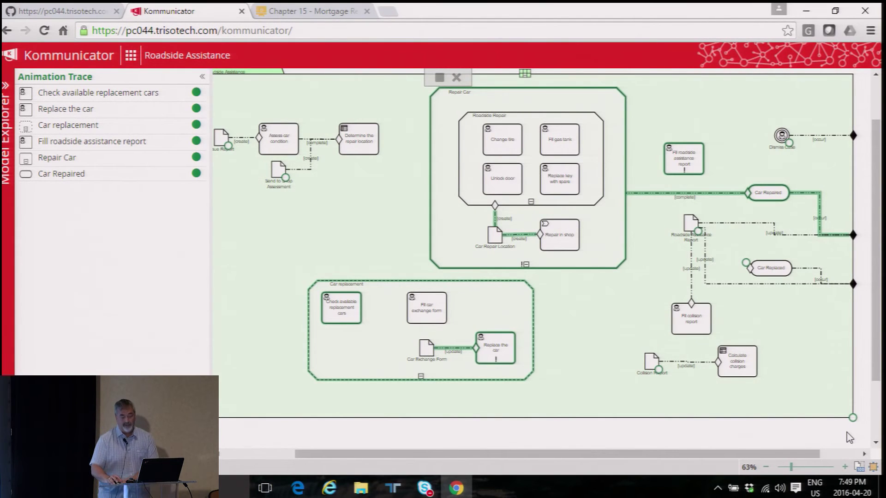
Complete the Roadside Assistance case and switch to the Chapter 15 - Mortgage Recommender model.
{"action": "left_click", "coordinate": [853, 418]}
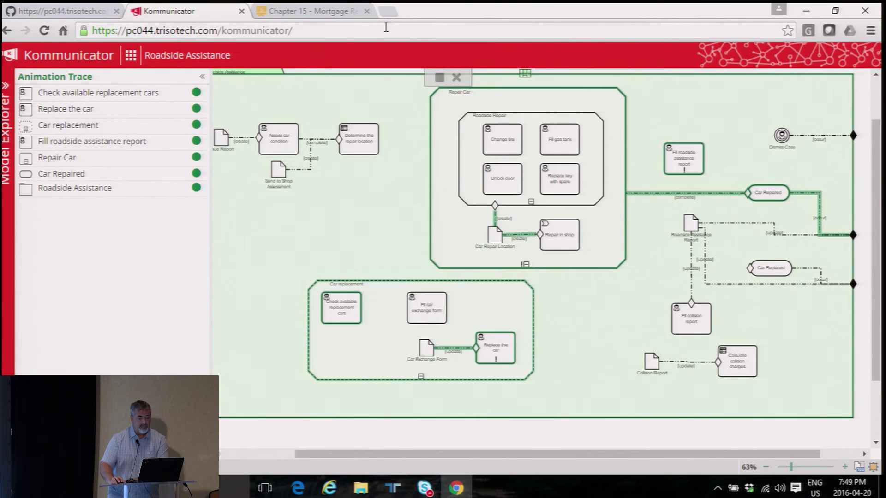
{"action": "left_click", "coordinate": [336, 14]}
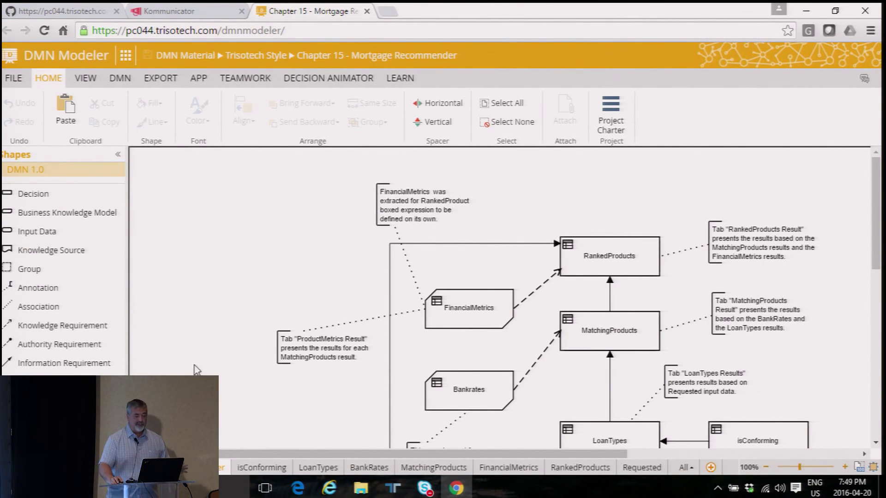
Open the RankedProducts decision's boxed context from the Mortgage Recommender DRD.
{"action": "scroll", "coordinate": [196, 369], "scroll_direction": "down", "scroll_amount": 3}
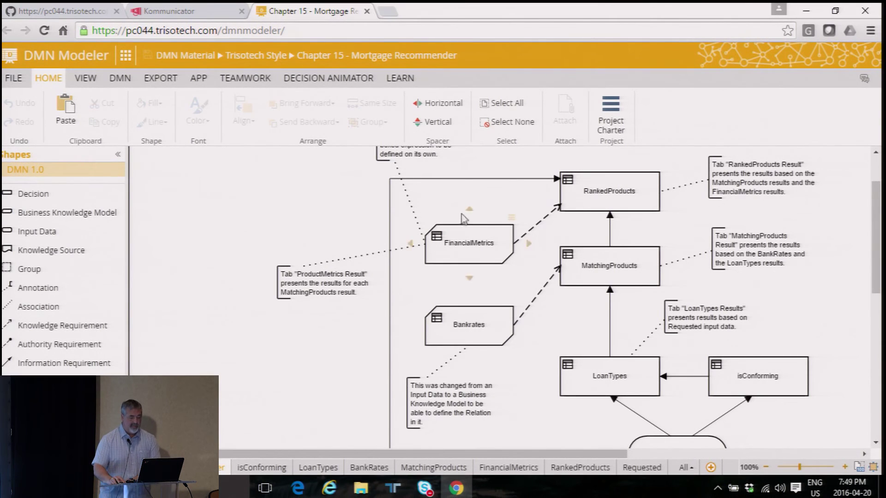
{"action": "left_click", "coordinate": [570, 187]}
{"action": "left_click", "coordinate": [569, 185]}
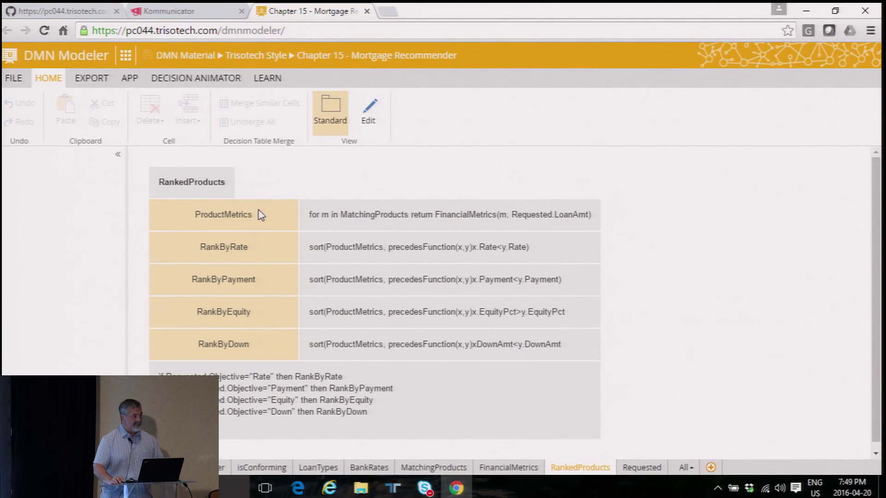
View the isConforming, LoanTypes and BankRates tables, ending on the MatchingProducts boxed expression.
{"action": "left_click", "coordinate": [274, 470]}
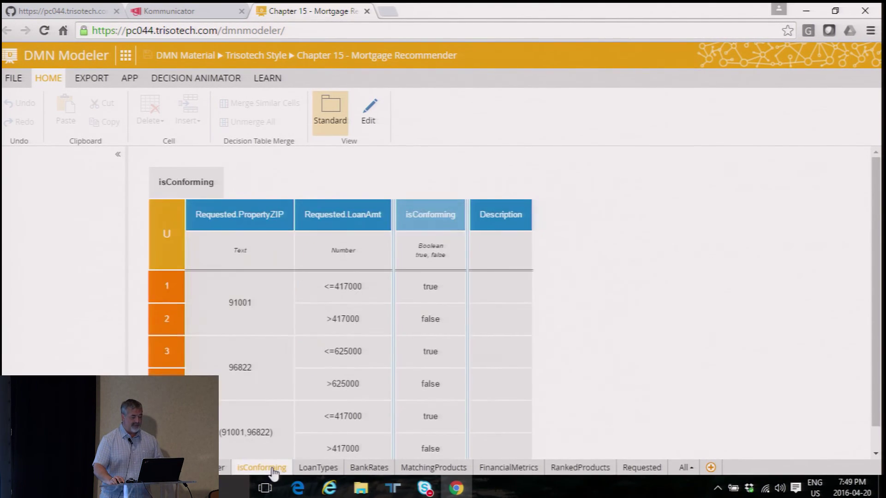
{"action": "left_click", "coordinate": [313, 471]}
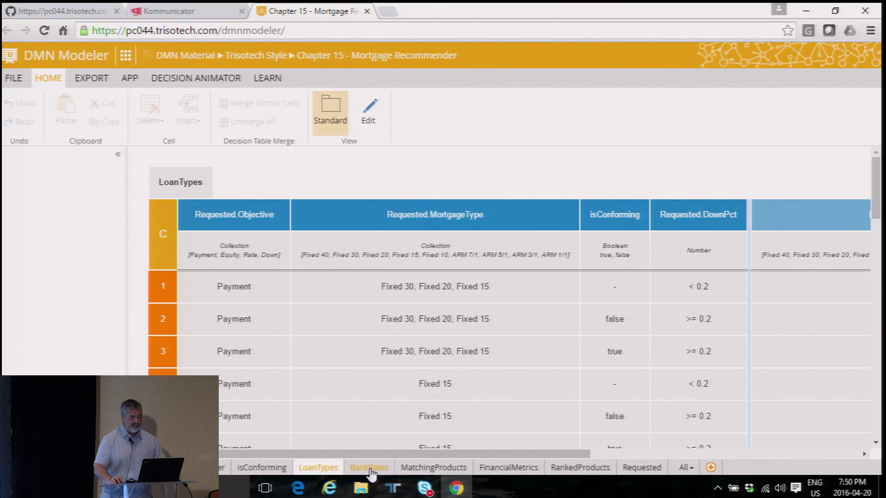
{"action": "left_click", "coordinate": [370, 468]}
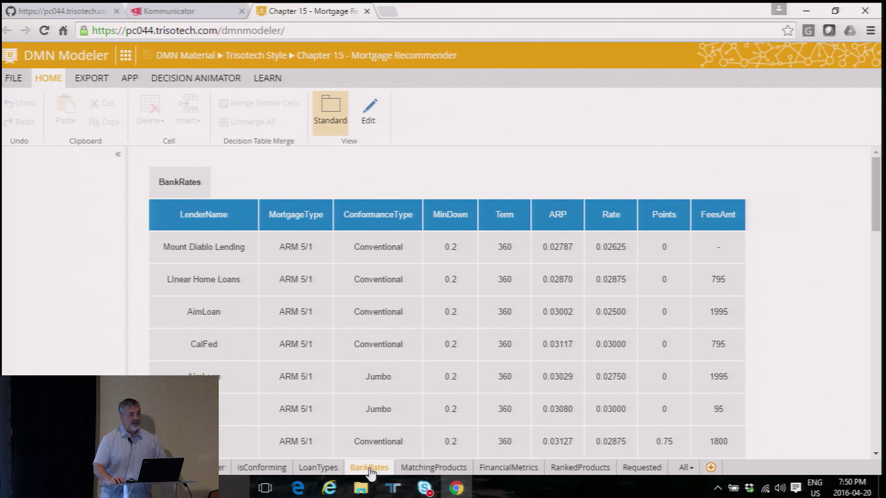
{"action": "left_click", "coordinate": [420, 469]}
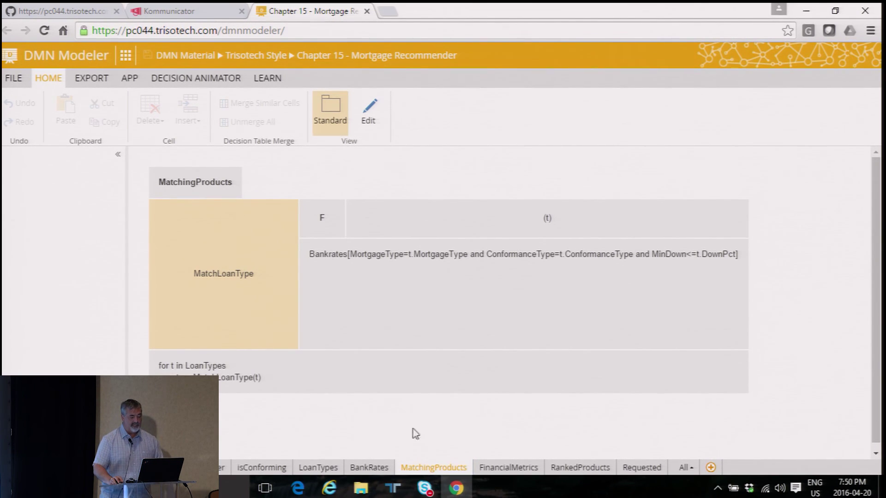
Show the APP ribbon with its Run, Cloud and About commands.
{"action": "left_click", "coordinate": [129, 79]}
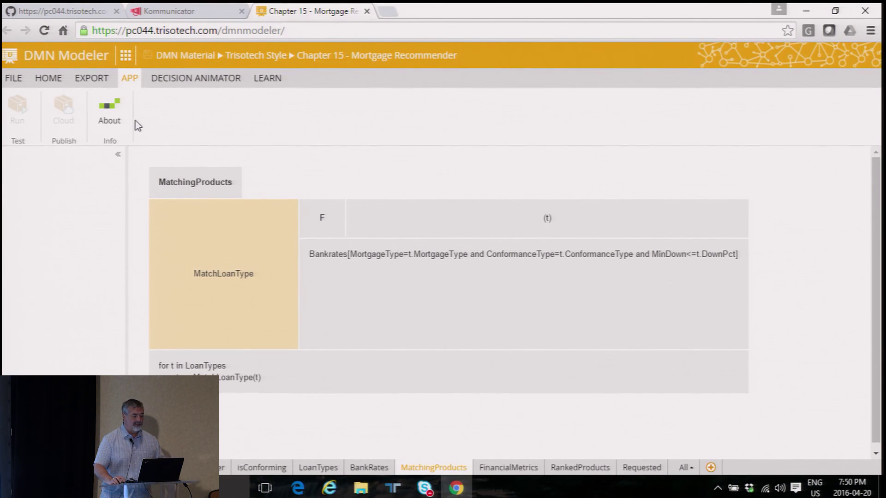